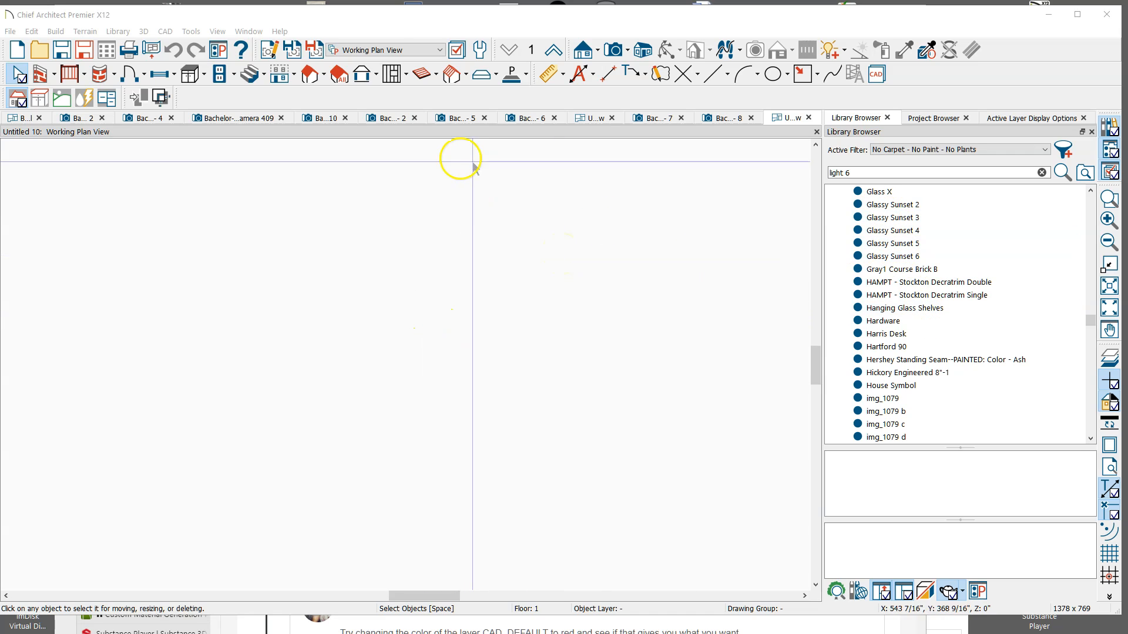
Step: Open the toolbar customization settings and search the available plan view tools for "place lib"
{"action": "right_click", "coordinate": [470, 95]}
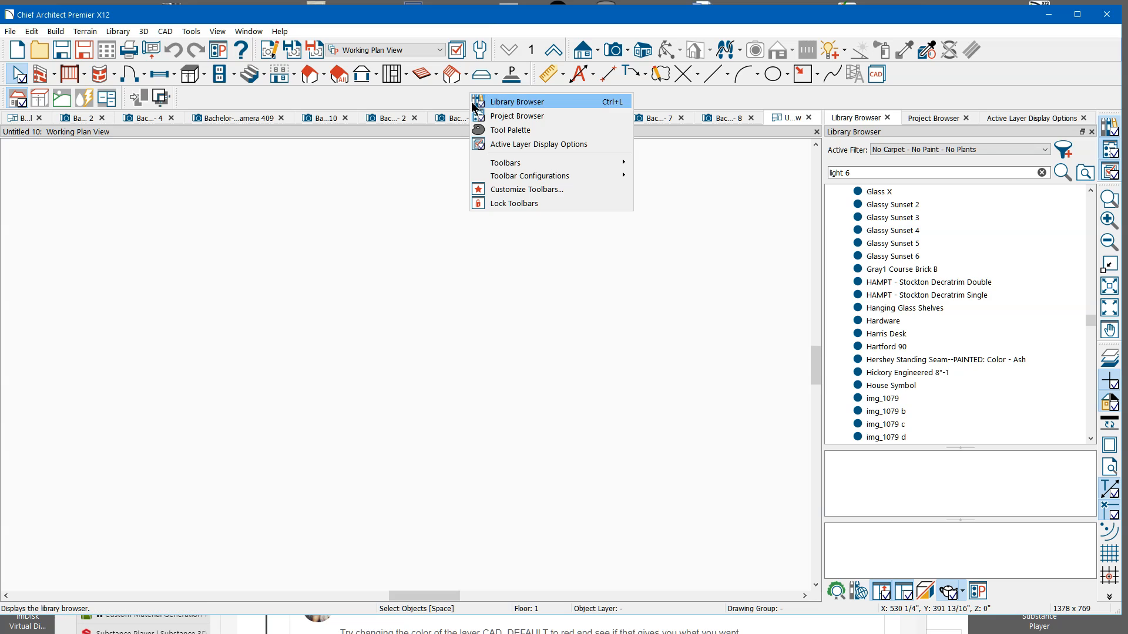
{"action": "left_click", "coordinate": [550, 189]}
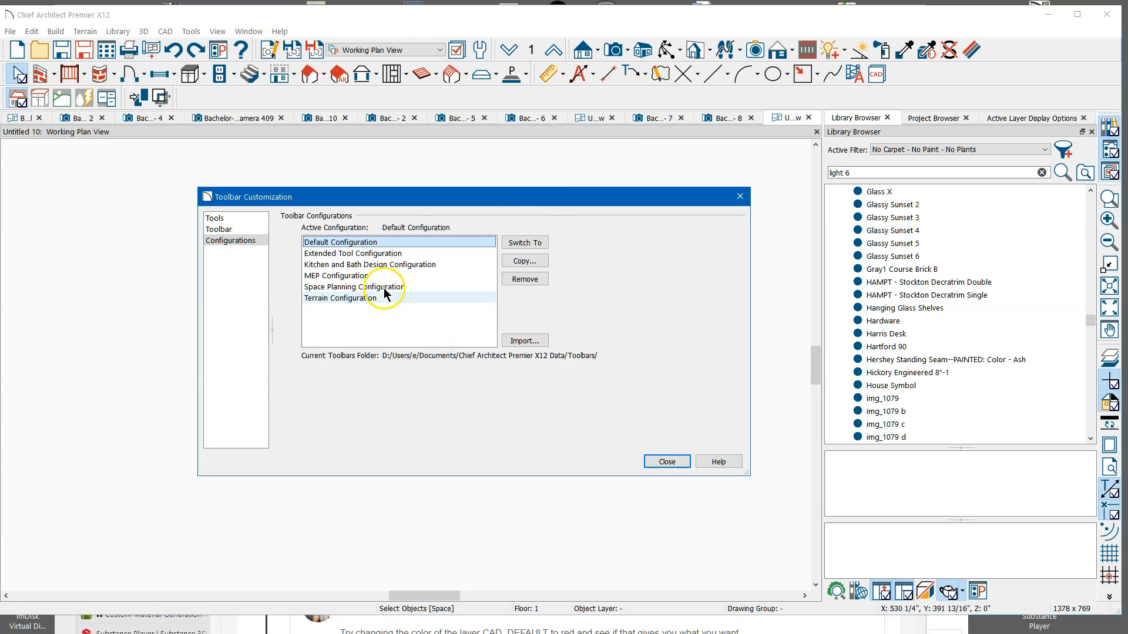
{"action": "left_click", "coordinate": [229, 219]}
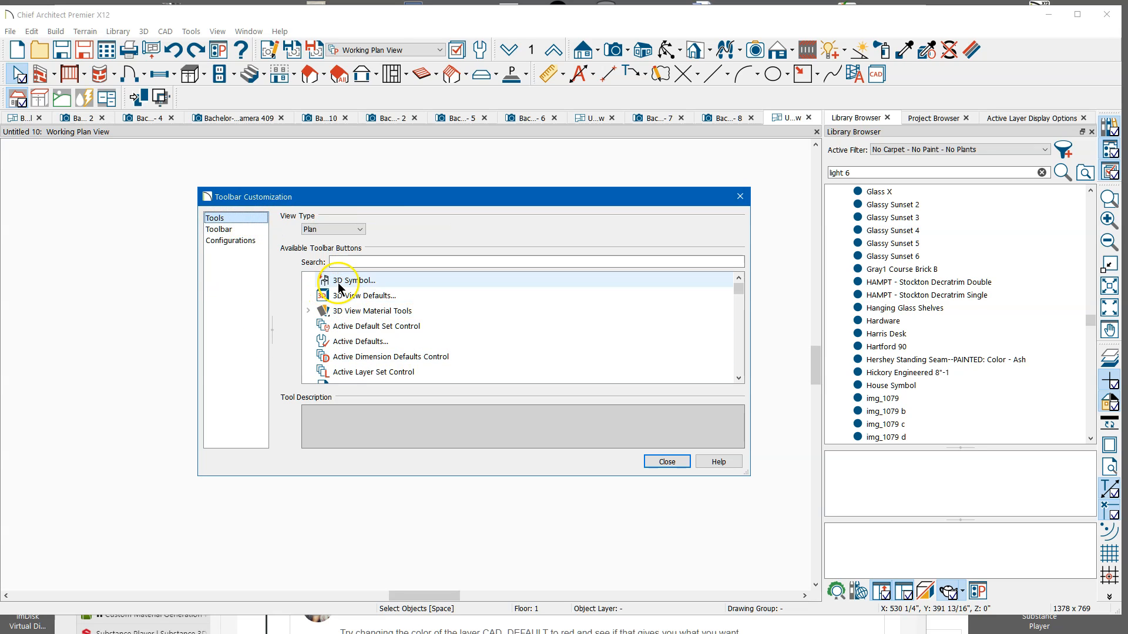
{"action": "left_click", "coordinate": [397, 262]}
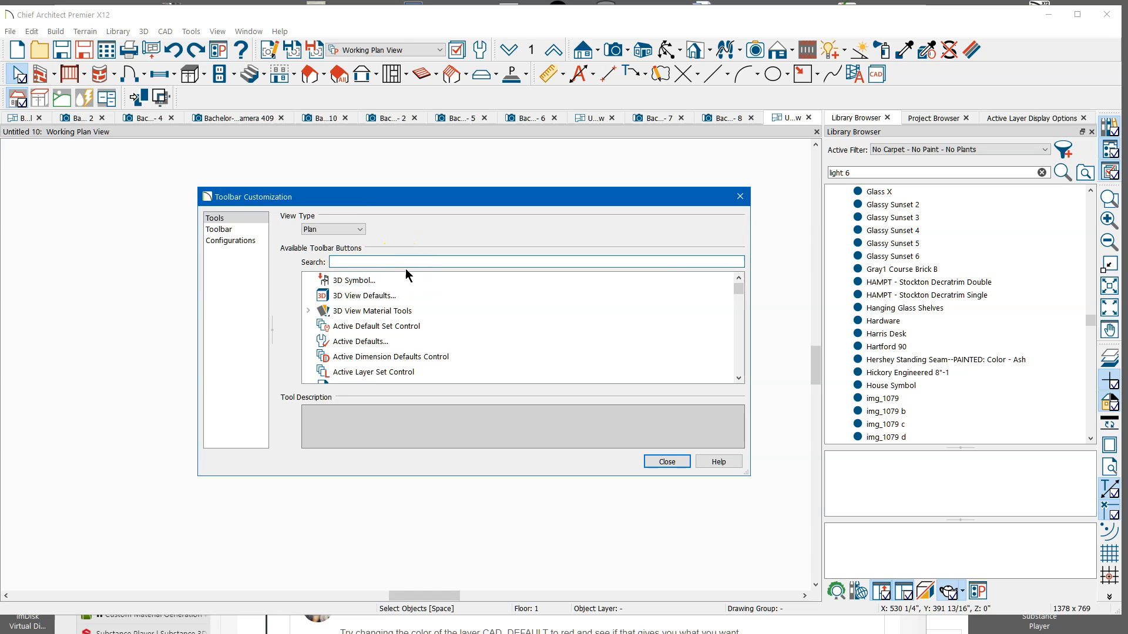
{"action": "type", "text": "plac"}
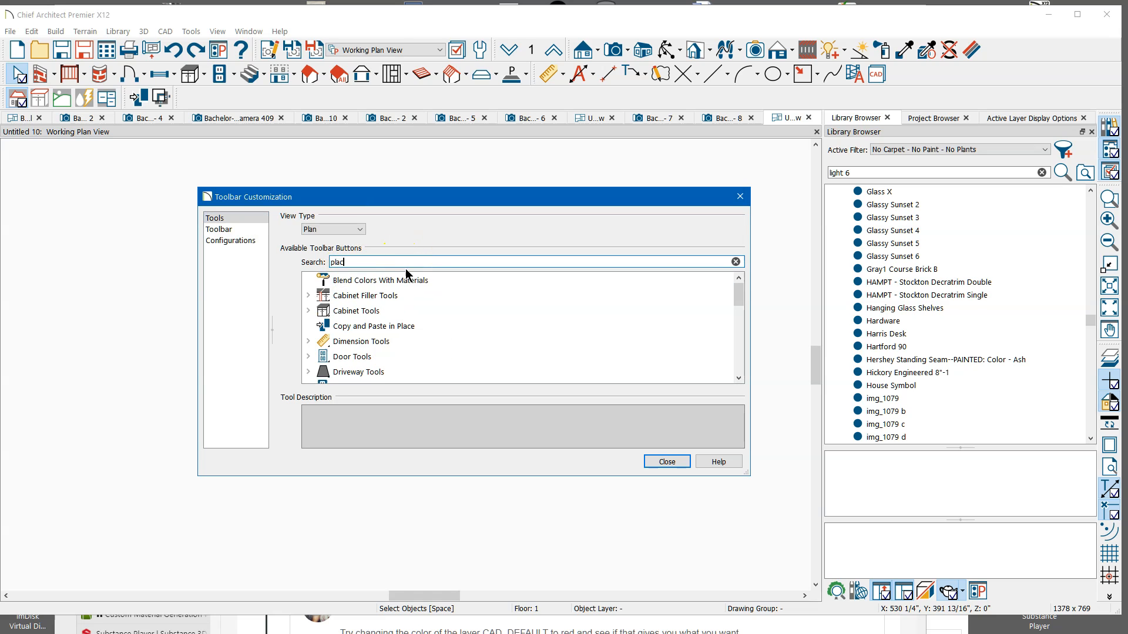
{"action": "type", "text": "e lib"}
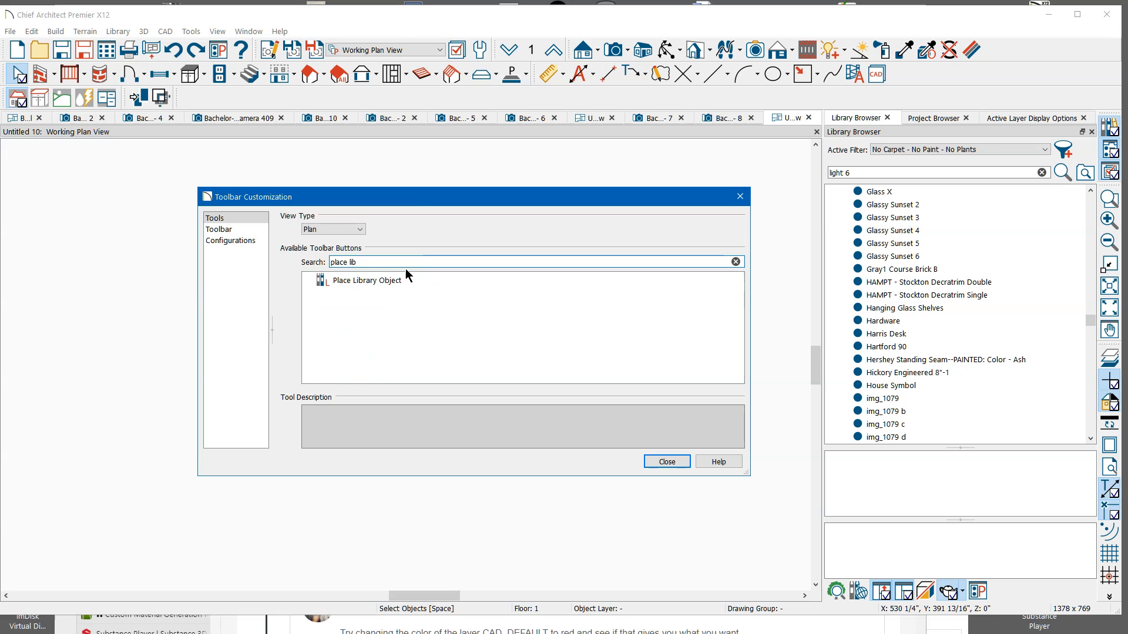
Step: Put a Place Library Object button on a new floating toolbar and another on a new toolbar docked in the third toolbar row
{"action": "left_click_drag", "start_coordinate": [445, 202], "coordinate": [443, 251]}
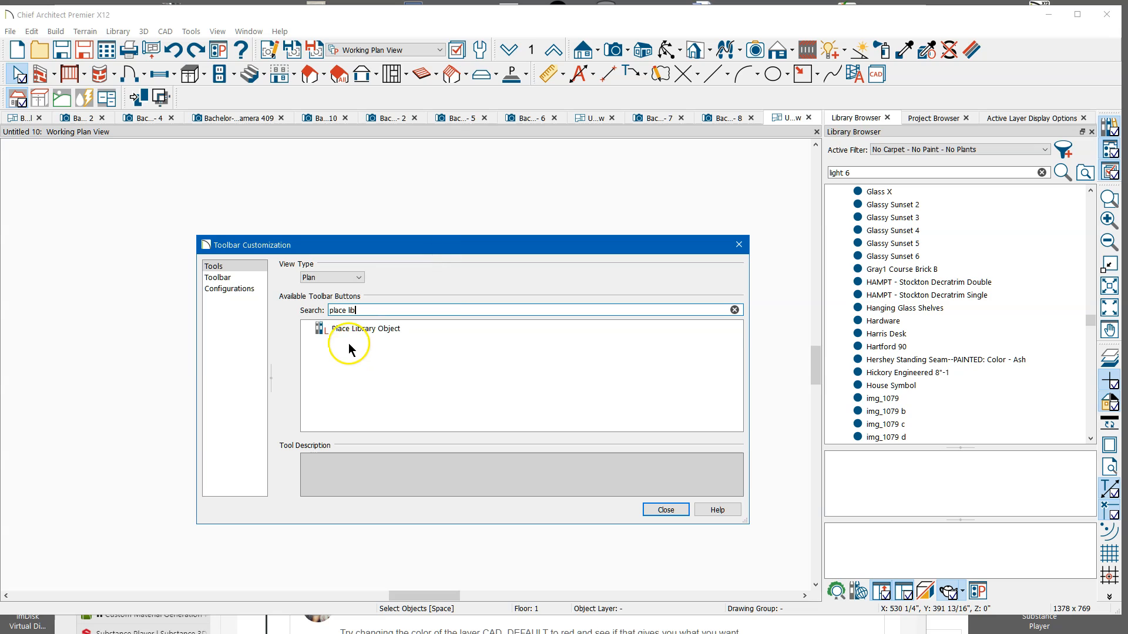
{"action": "left_click_drag", "start_coordinate": [353, 330], "coordinate": [412, 194]}
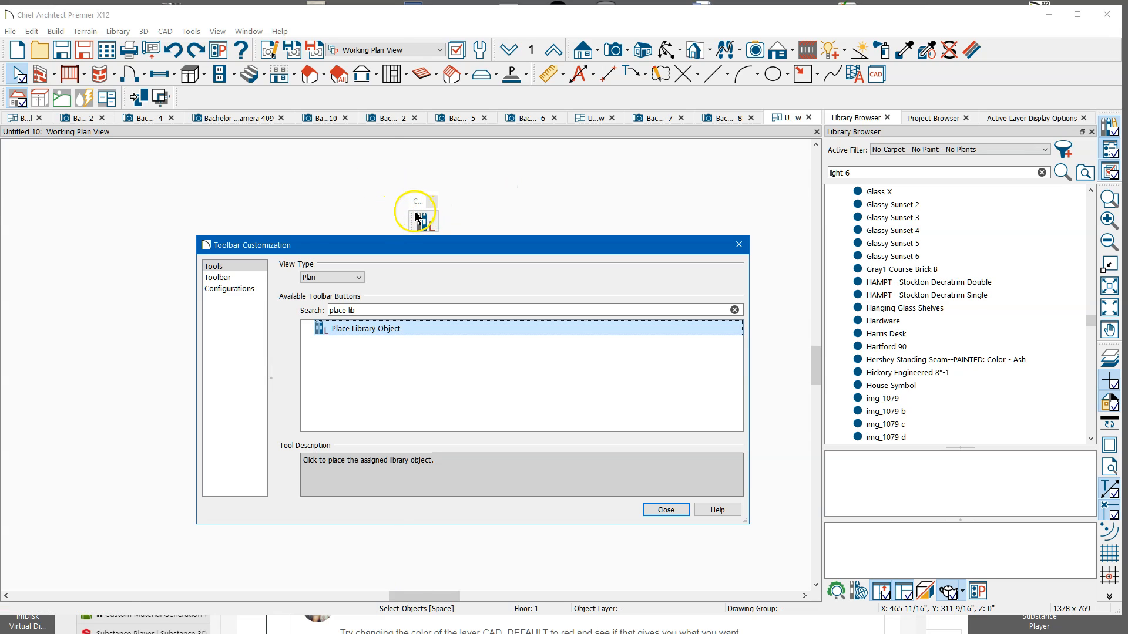
{"action": "left_click_drag", "start_coordinate": [348, 327], "coordinate": [338, 145]}
{"action": "left_click_drag", "start_coordinate": [332, 103], "coordinate": [332, 100]}
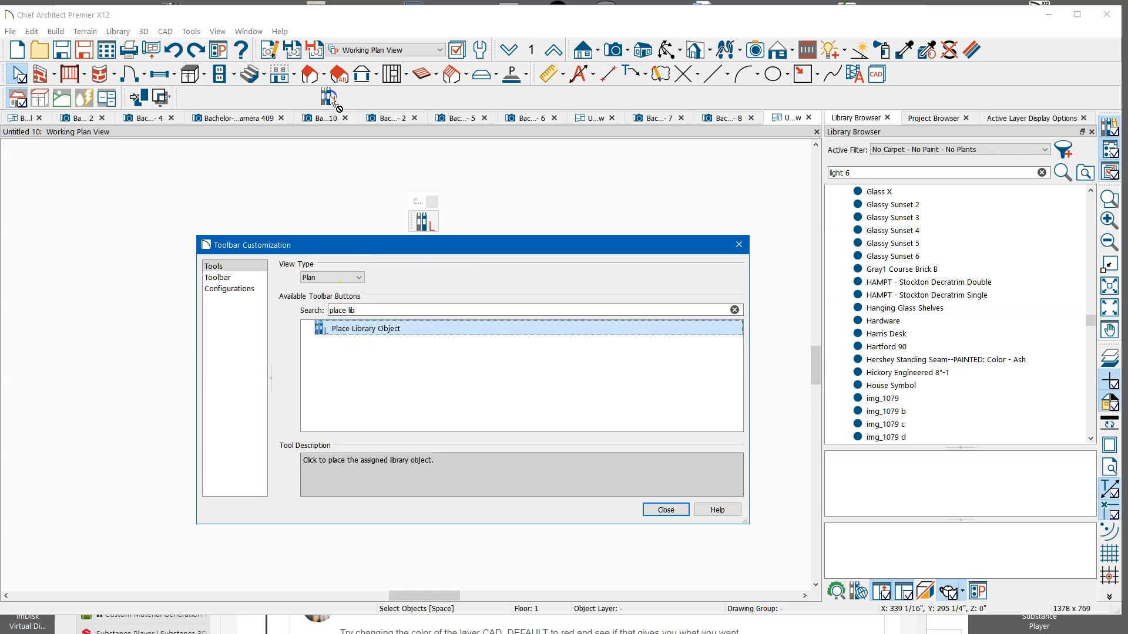
{"action": "left_click_drag", "start_coordinate": [192, 93], "coordinate": [442, 97]}
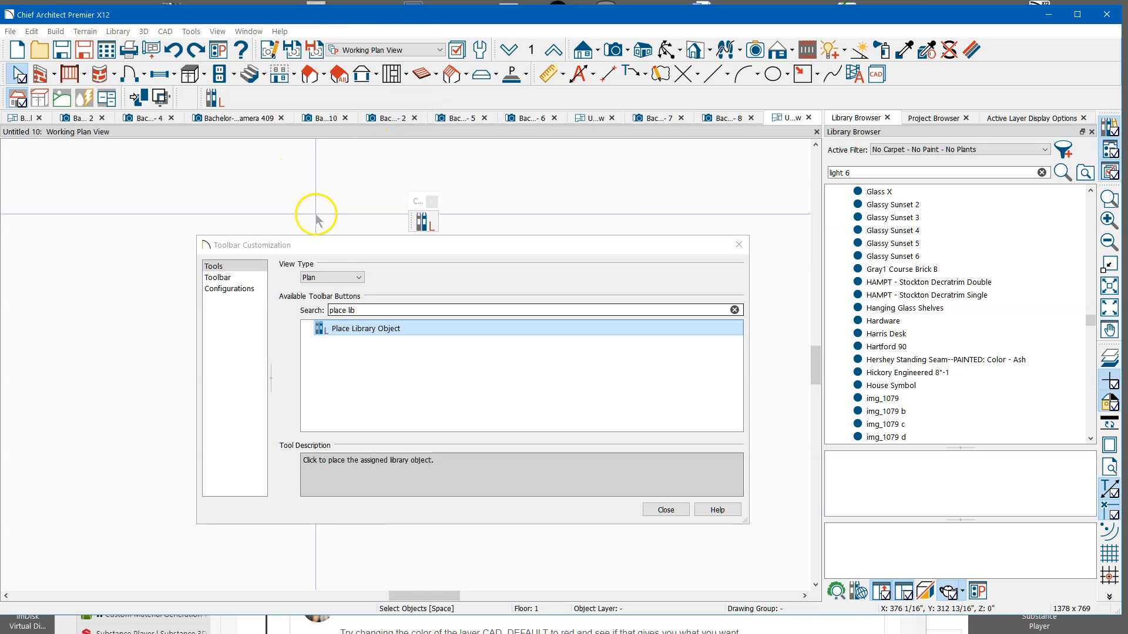
{"action": "mouse_move", "coordinate": [327, 330]}
{"action": "left_mouse_down"}
{"action": "mouse_move", "coordinate": [284, 214]}
{"action": "mouse_move", "coordinate": [224, 126]}
{"action": "mouse_move", "coordinate": [277, 101]}
{"action": "left_mouse_up"}
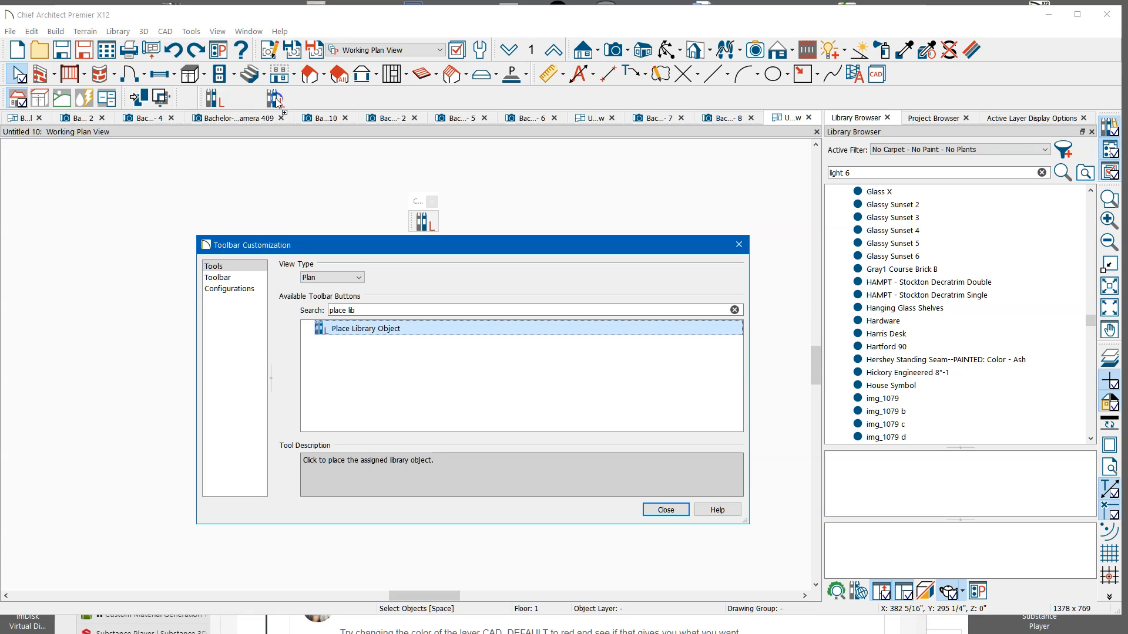
{"action": "mouse_move", "coordinate": [276, 101]}
{"action": "left_mouse_down"}
{"action": "mouse_move", "coordinate": [237, 101]}
{"action": "mouse_move", "coordinate": [306, 104]}
{"action": "left_mouse_up"}
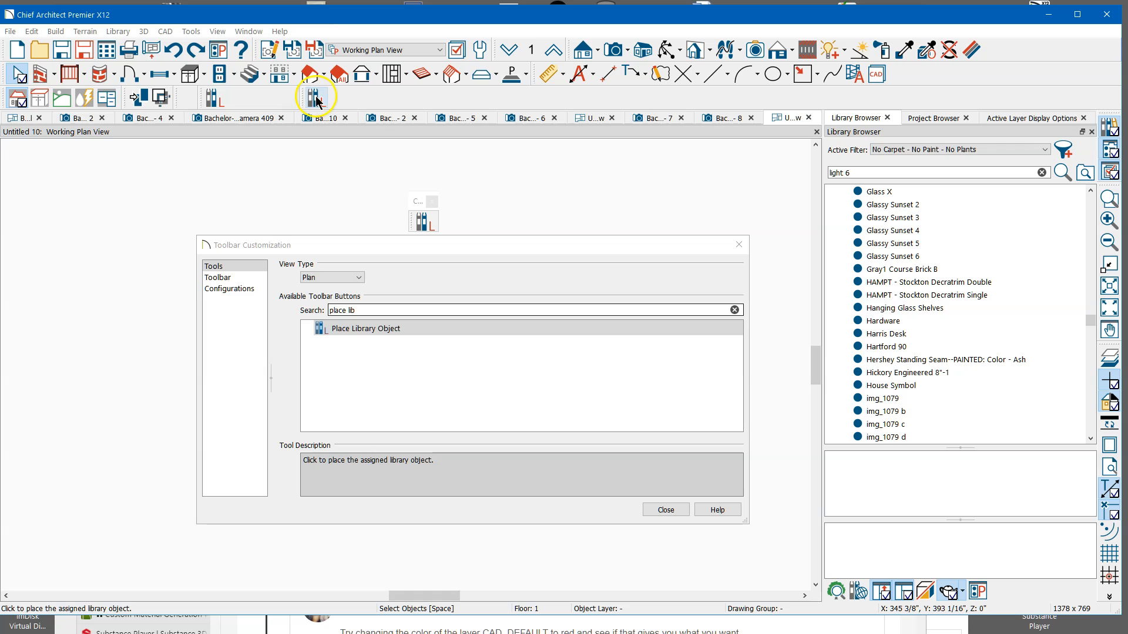
{"action": "left_click_drag", "start_coordinate": [318, 101], "coordinate": [448, 348]}
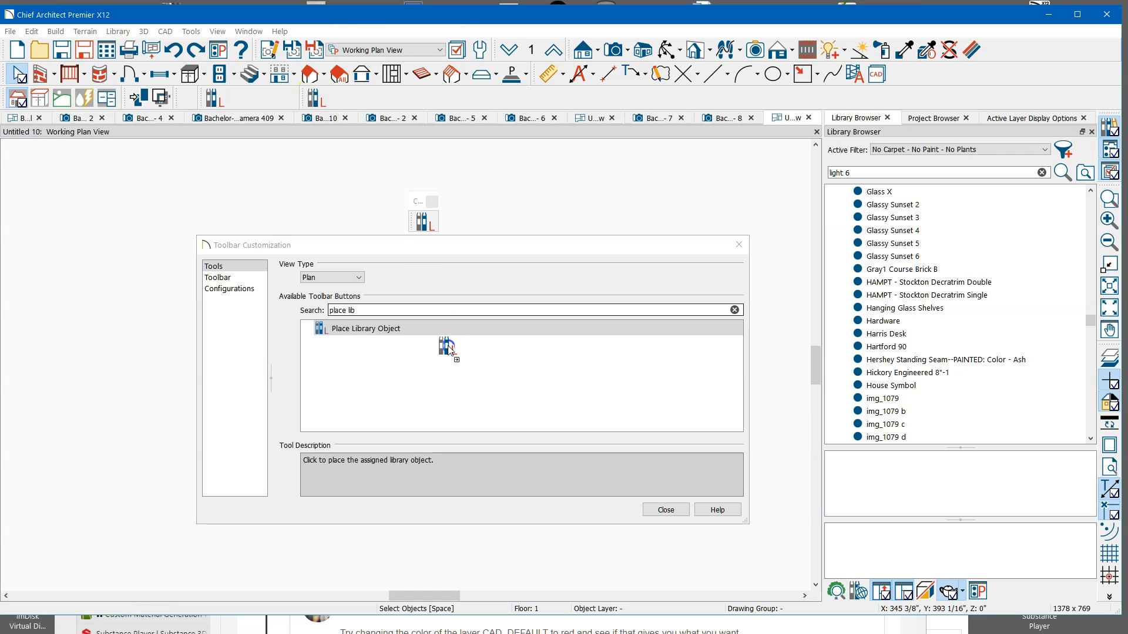
Step: Add a second Place Library Object button directly beside the one docked in the third toolbar row
{"action": "left_click", "coordinate": [367, 329]}
{"action": "left_click_drag", "start_coordinate": [352, 336], "coordinate": [260, 103]}
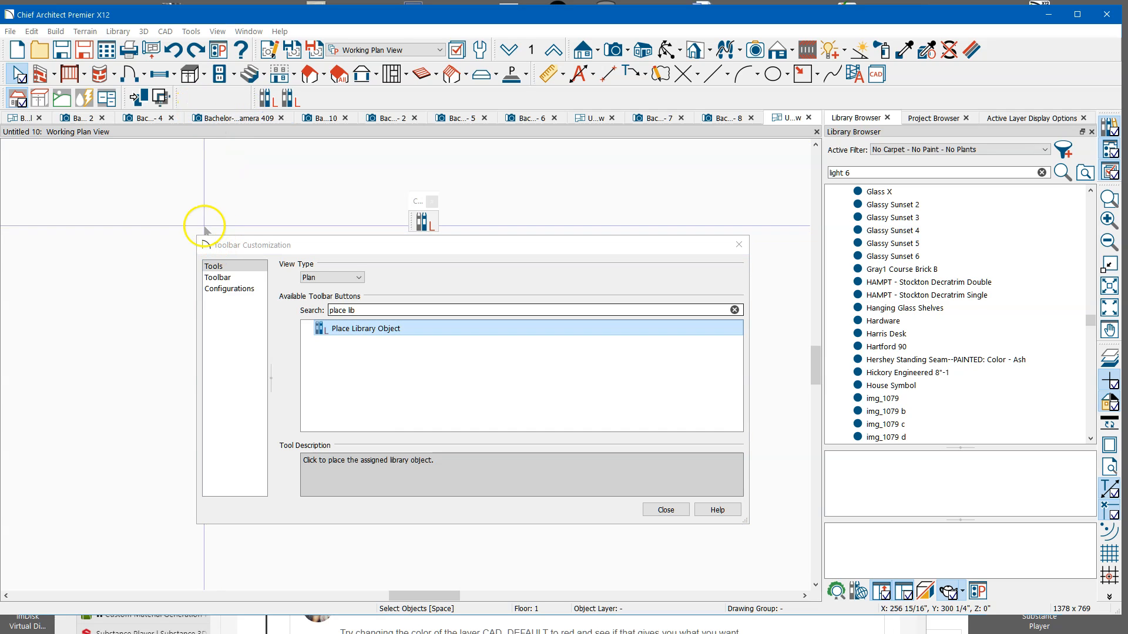
Step: Try Place Library Object buttons in a vertical toolbar beside the drawing area, and remove them again
{"action": "left_click", "coordinate": [380, 328]}
{"action": "left_click_drag", "start_coordinate": [379, 328], "coordinate": [24, 224]}
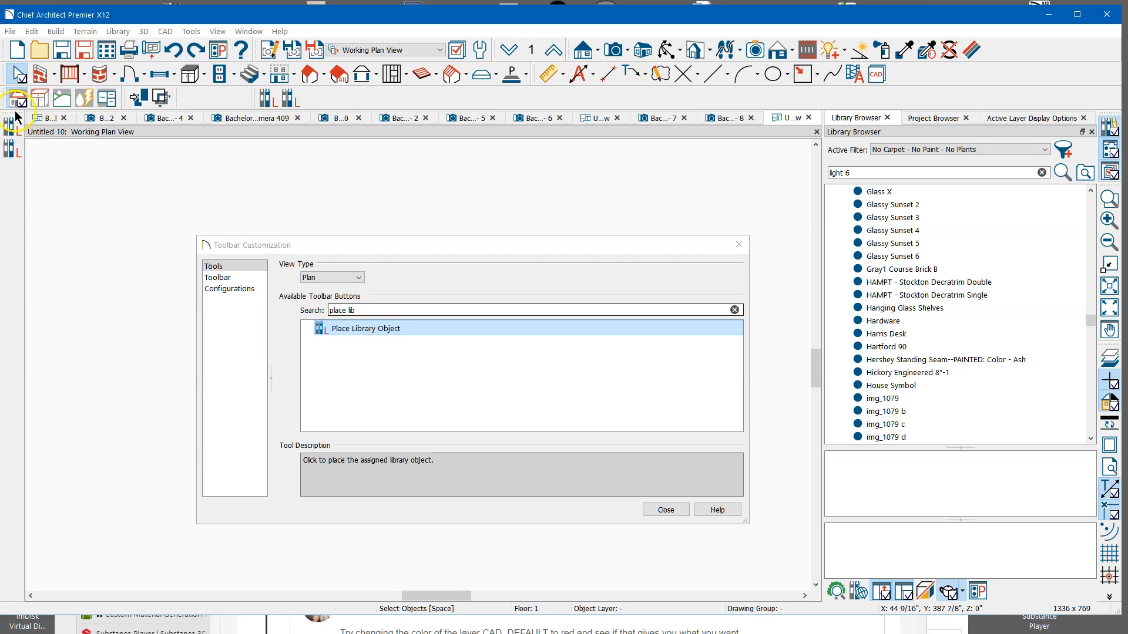
{"action": "left_click_drag", "start_coordinate": [23, 125], "coordinate": [418, 380]}
{"action": "left_click_drag", "start_coordinate": [385, 209], "coordinate": [406, 361]}
{"action": "left_click", "coordinate": [387, 333]}
{"action": "left_click", "coordinate": [237, 305]}
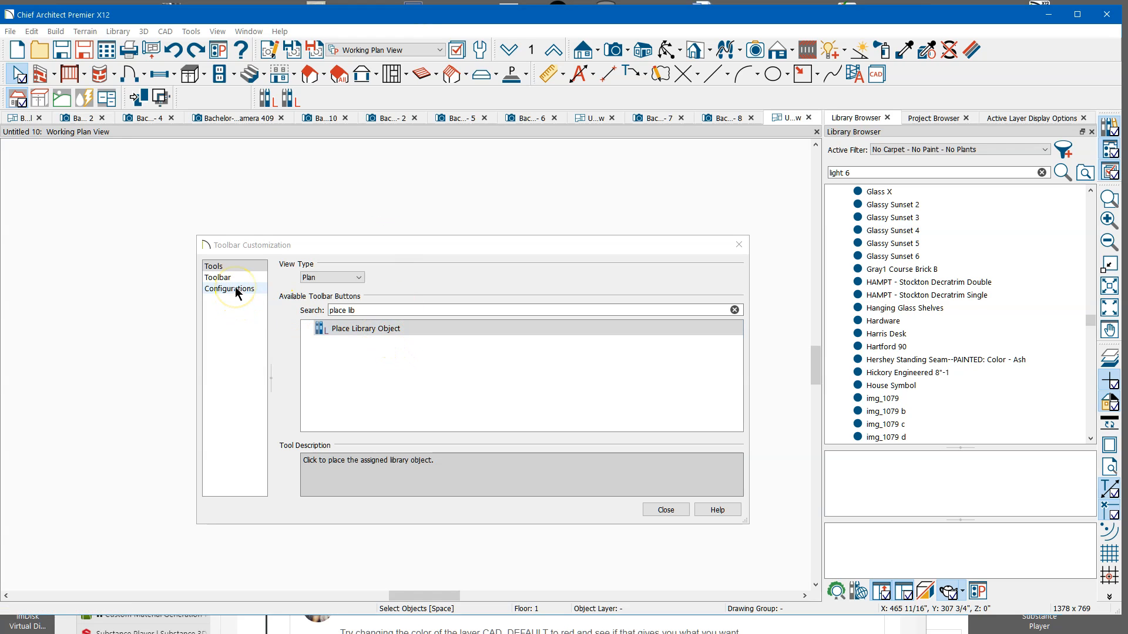
{"action": "left_click", "coordinate": [273, 336]}
{"action": "left_click", "coordinate": [231, 290]}
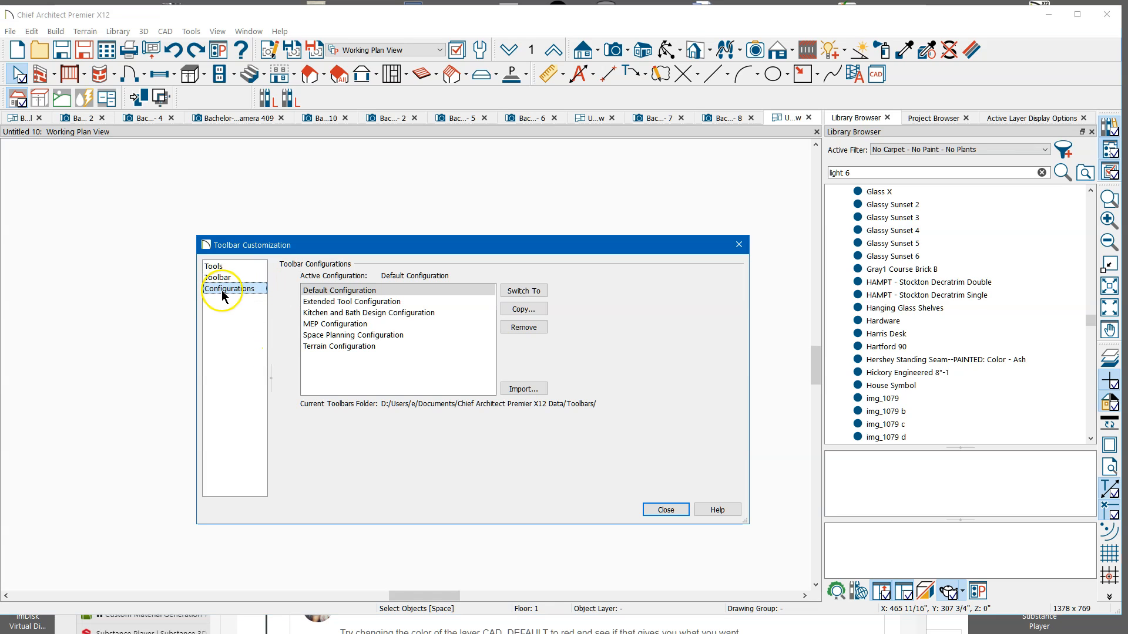
{"action": "left_click", "coordinate": [429, 289]}
{"action": "left_click", "coordinate": [251, 288]}
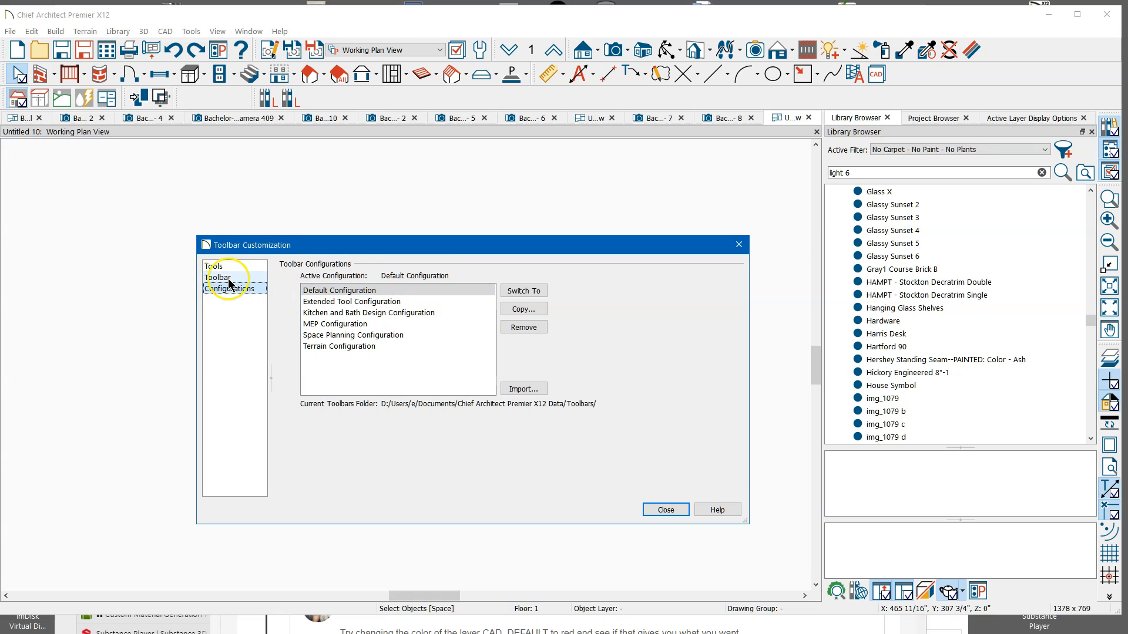
Step: Turn Custom Place Library Object Toolbar1 off and back on for plan views
{"action": "left_click", "coordinate": [228, 279]}
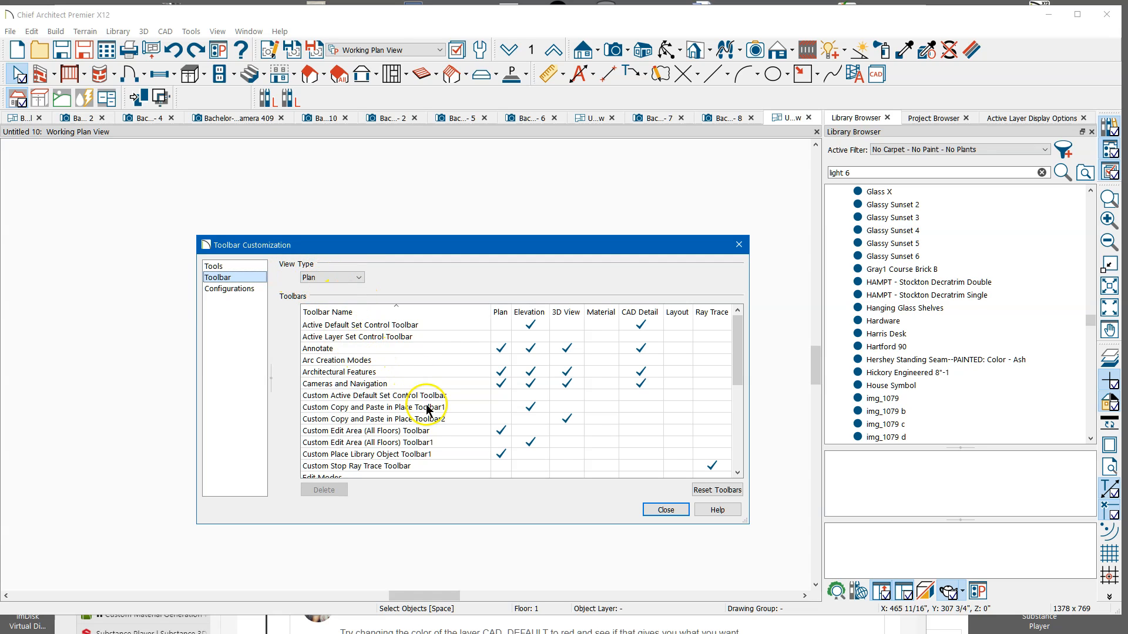
{"action": "scroll", "coordinate": [427, 409], "scroll_direction": "down", "scroll_amount": 1}
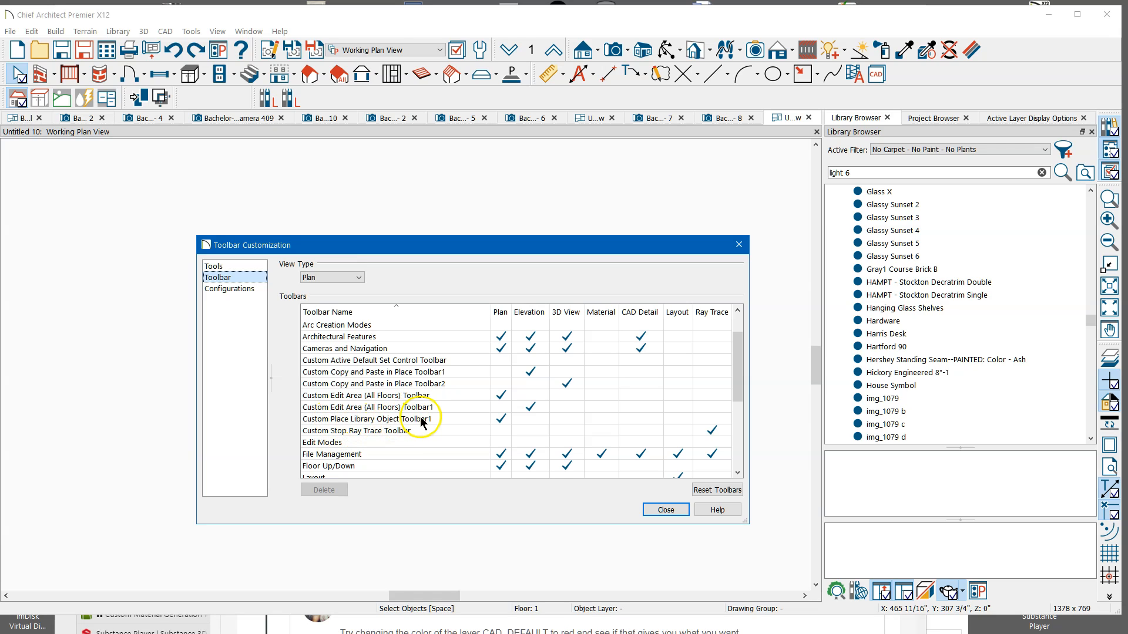
{"action": "left_click", "coordinate": [504, 417]}
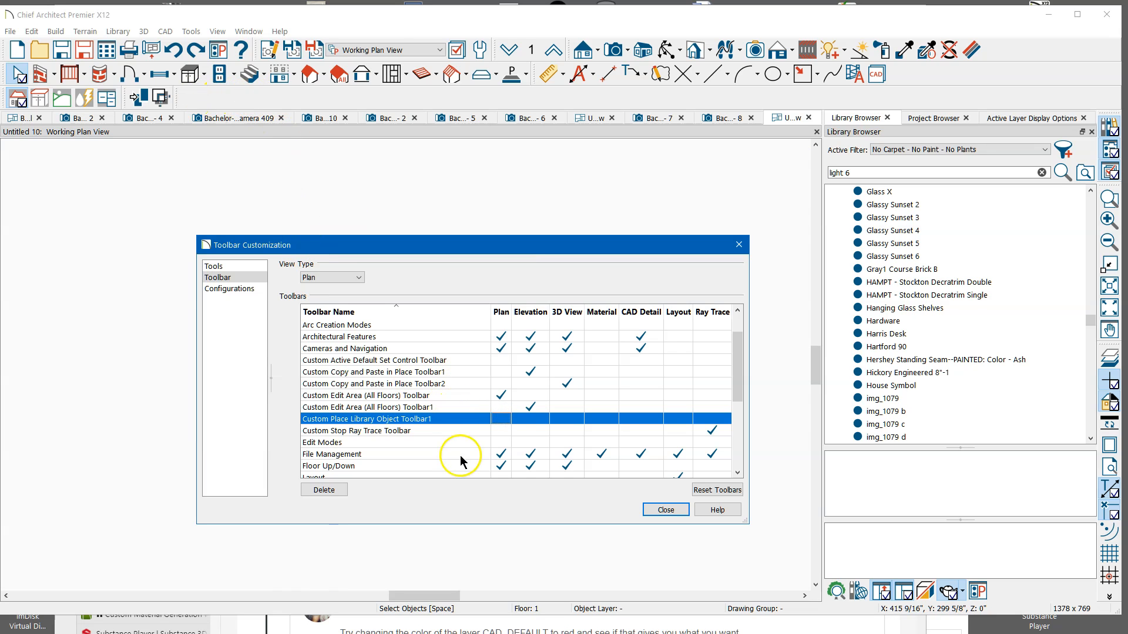
{"action": "left_click", "coordinate": [502, 419]}
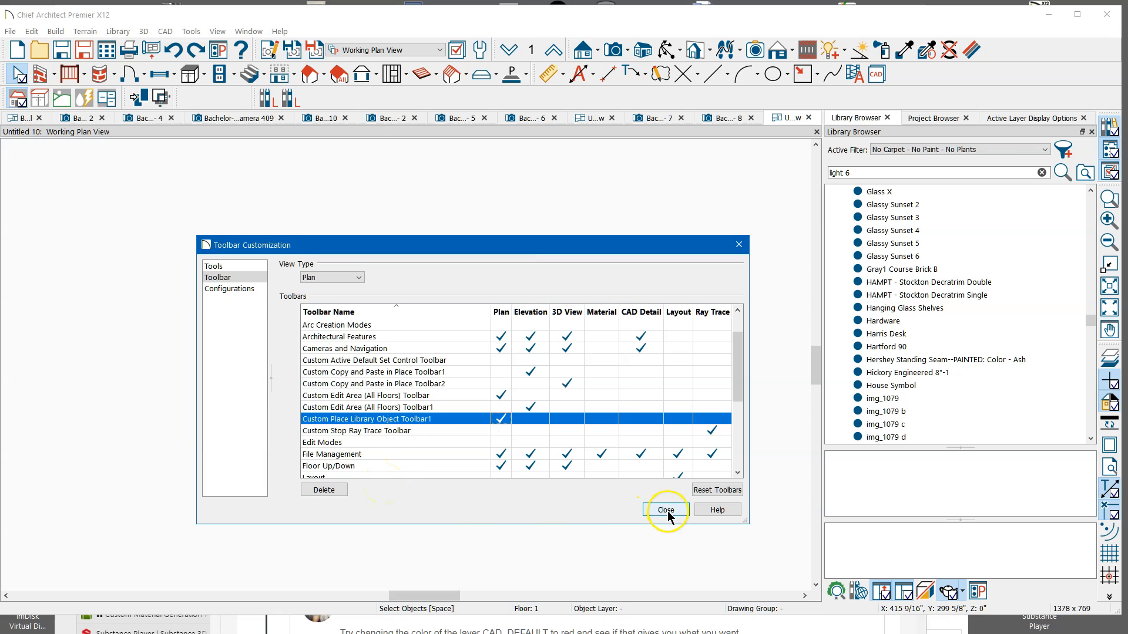
Step: Copy the Default Configuration as a new toolbar configuration named Wall and finish customizing the toolbars
{"action": "left_click", "coordinate": [243, 289]}
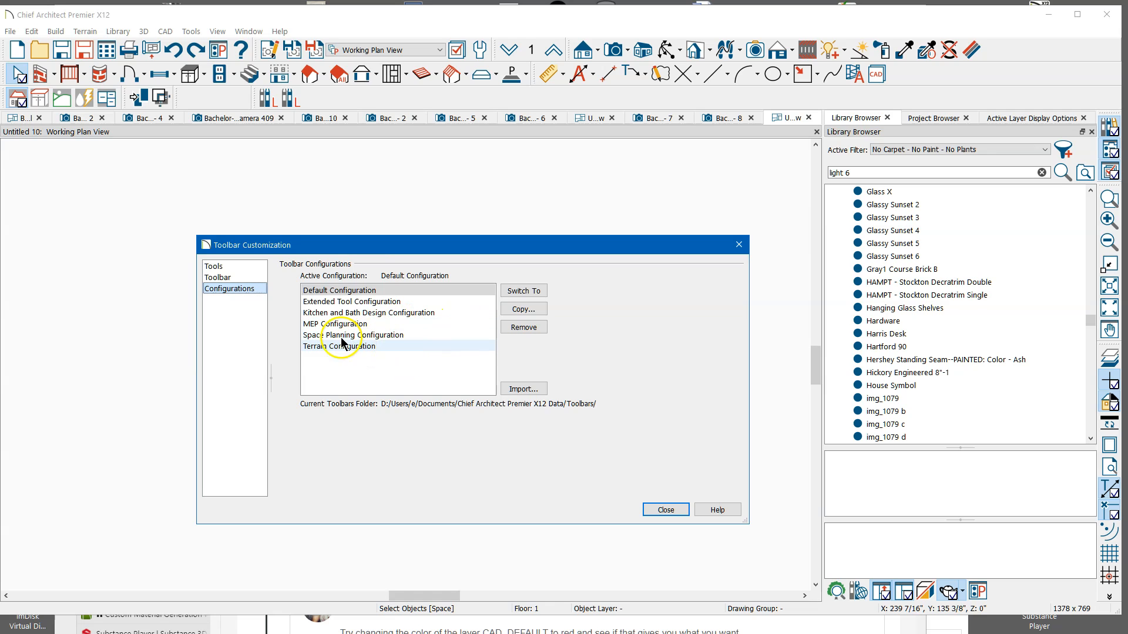
{"action": "left_click", "coordinate": [414, 290]}
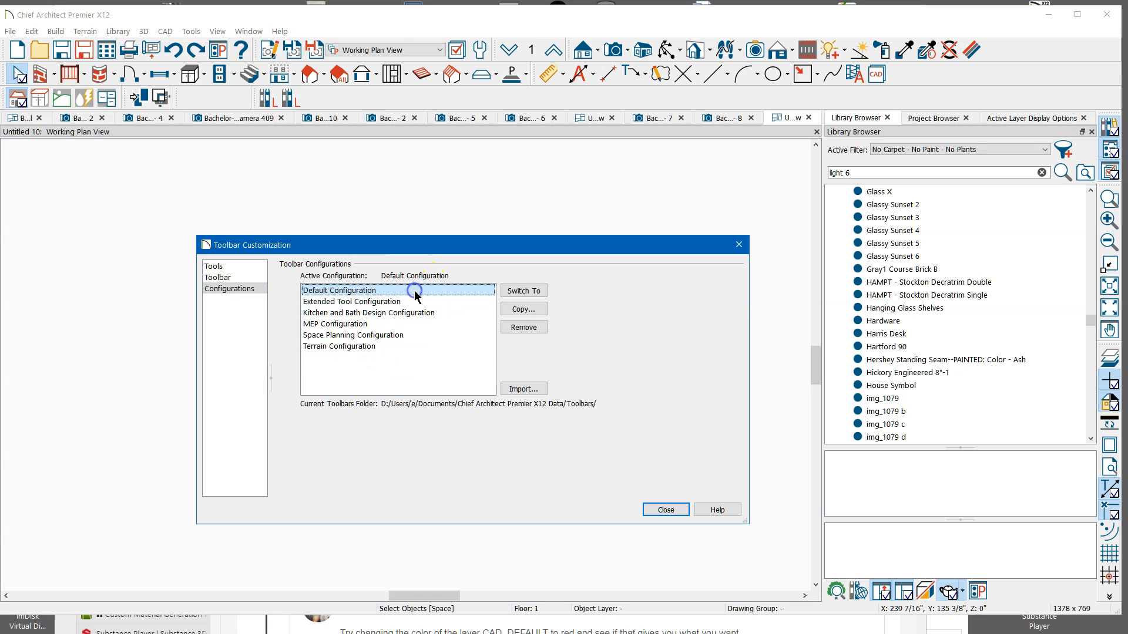
{"action": "left_click", "coordinate": [530, 309]}
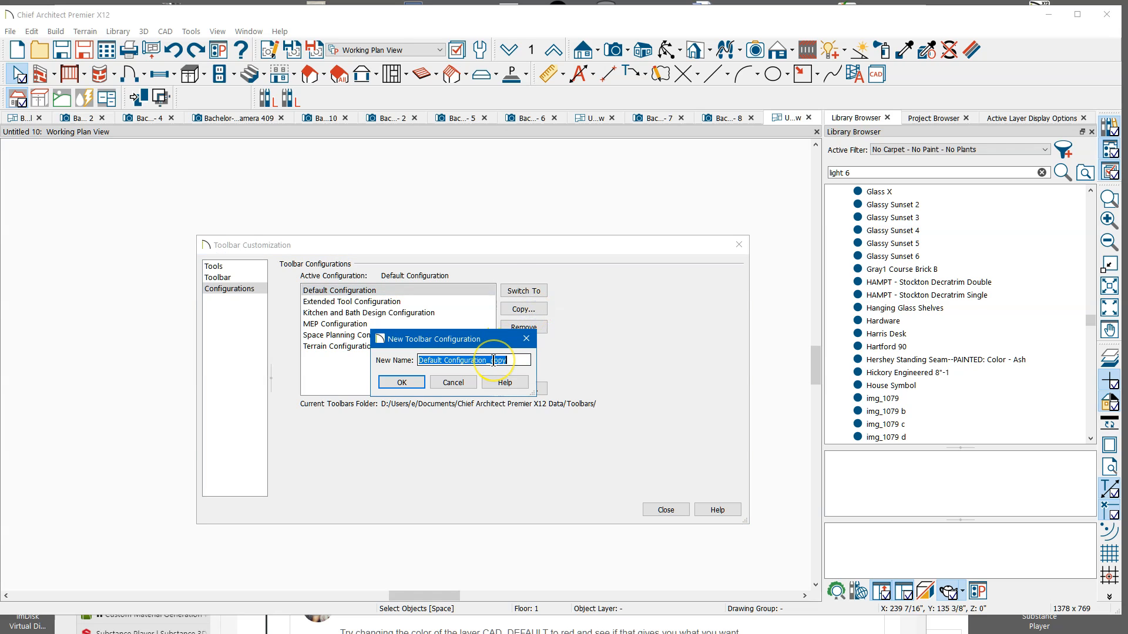
{"action": "type", "text": "Wall"}
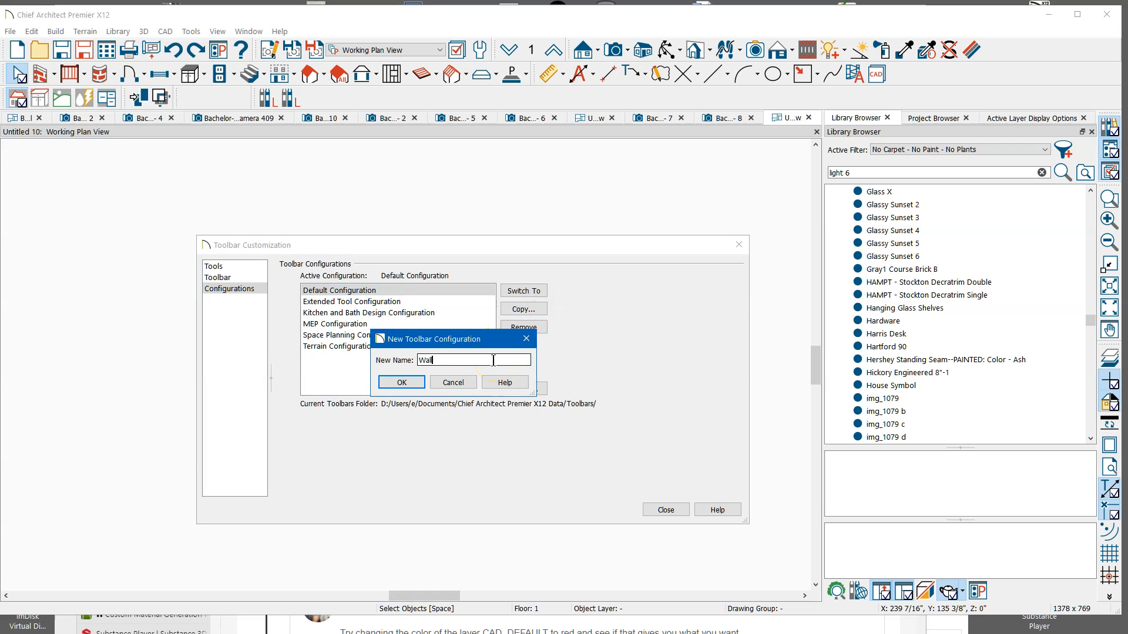
{"action": "left_click", "coordinate": [404, 382]}
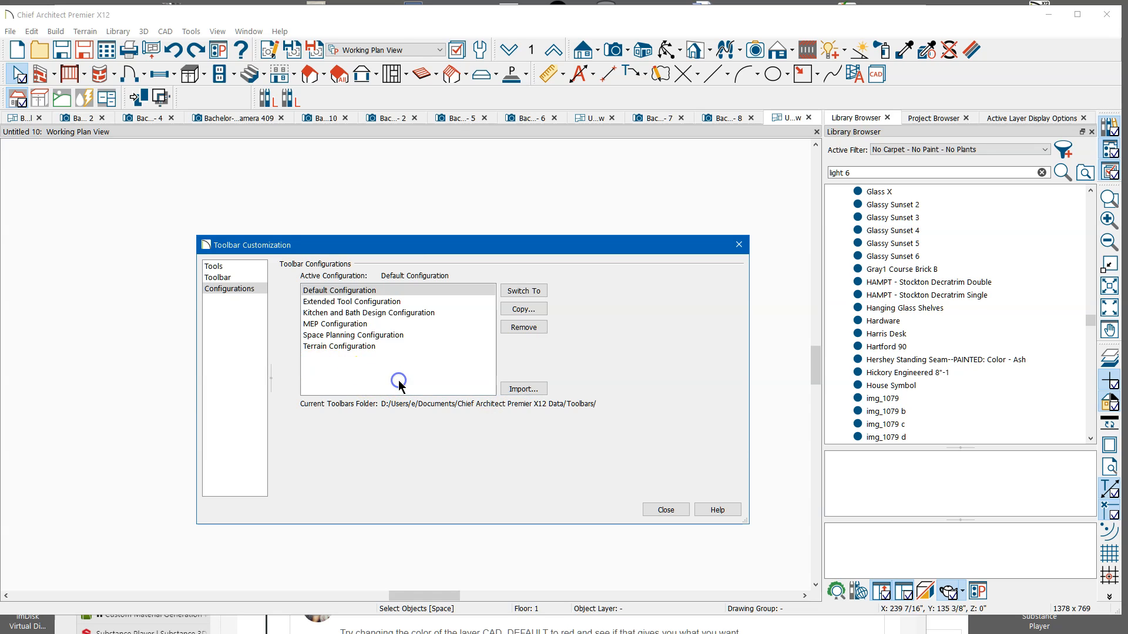
{"action": "left_click", "coordinate": [260, 291]}
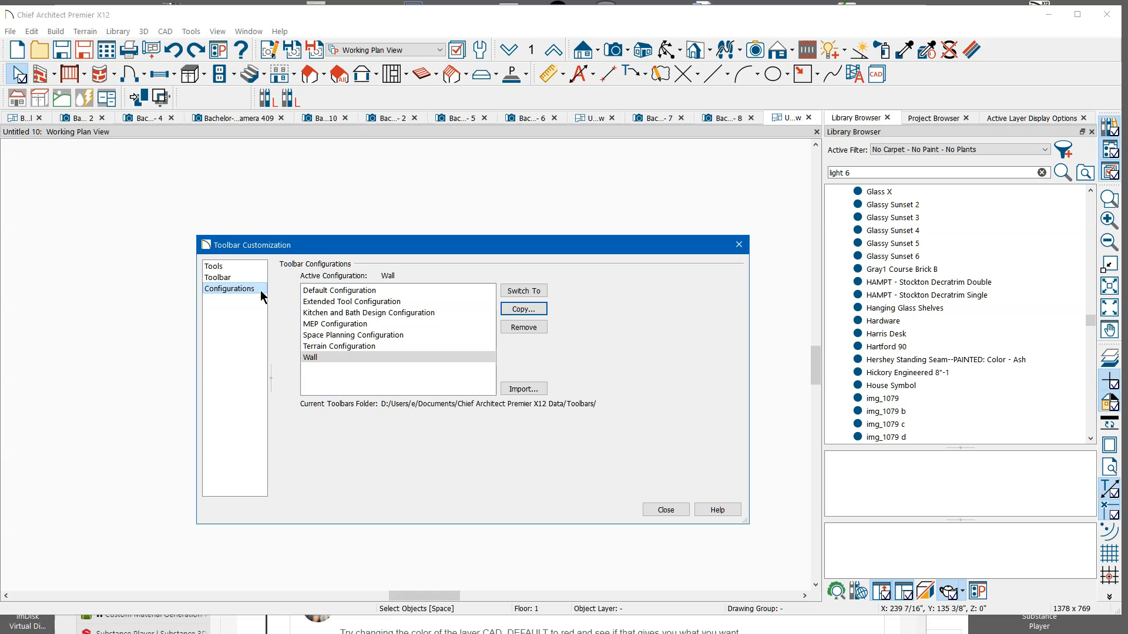
{"action": "left_click", "coordinate": [663, 509]}
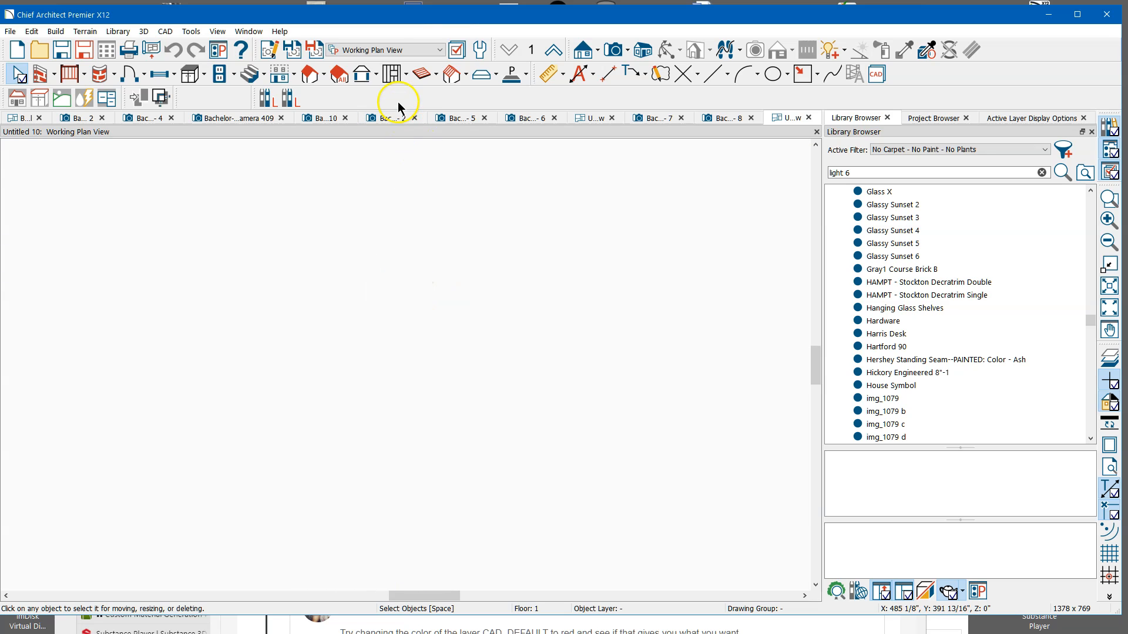
Step: Switch the active toolbar configuration to Default Configuration
{"action": "right_click", "coordinate": [416, 95]}
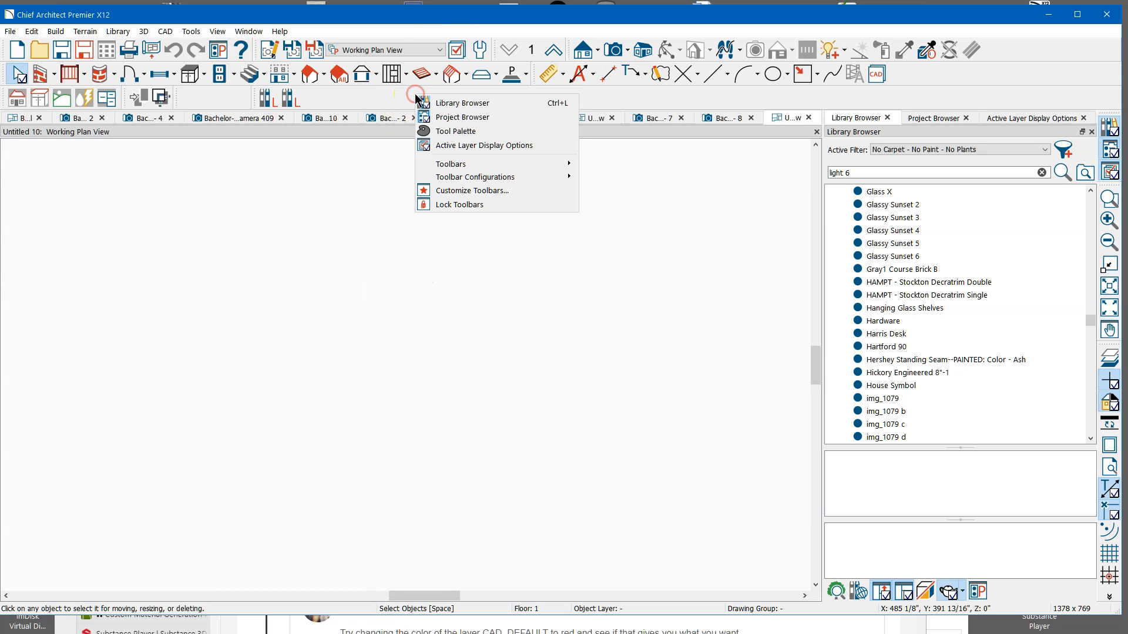
{"action": "left_click", "coordinate": [499, 177]}
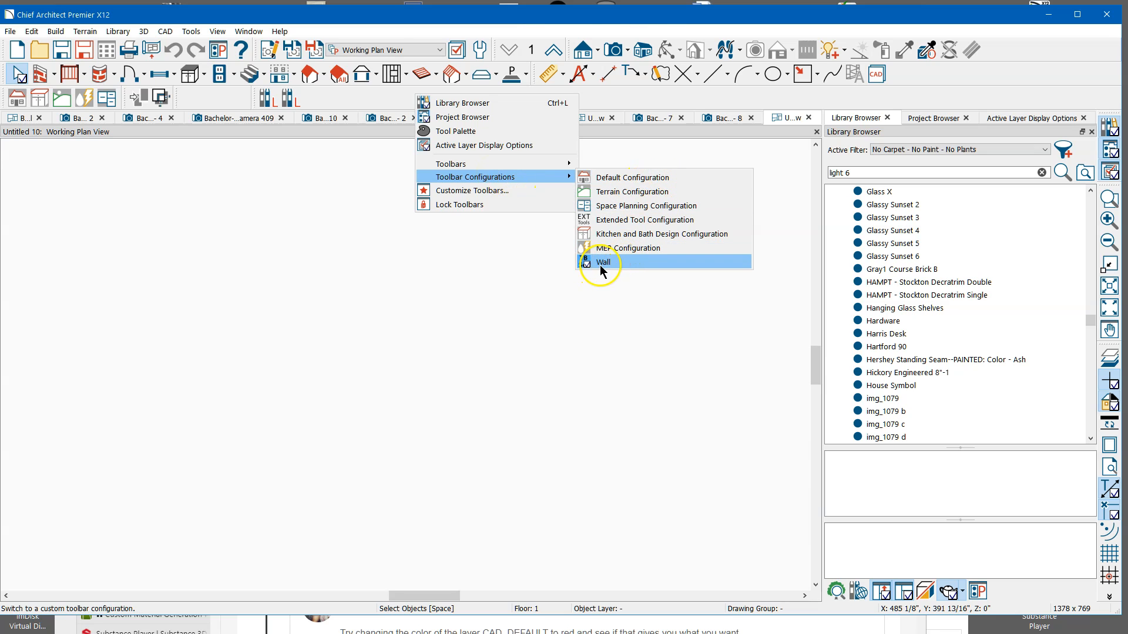
{"action": "left_click", "coordinate": [625, 176]}
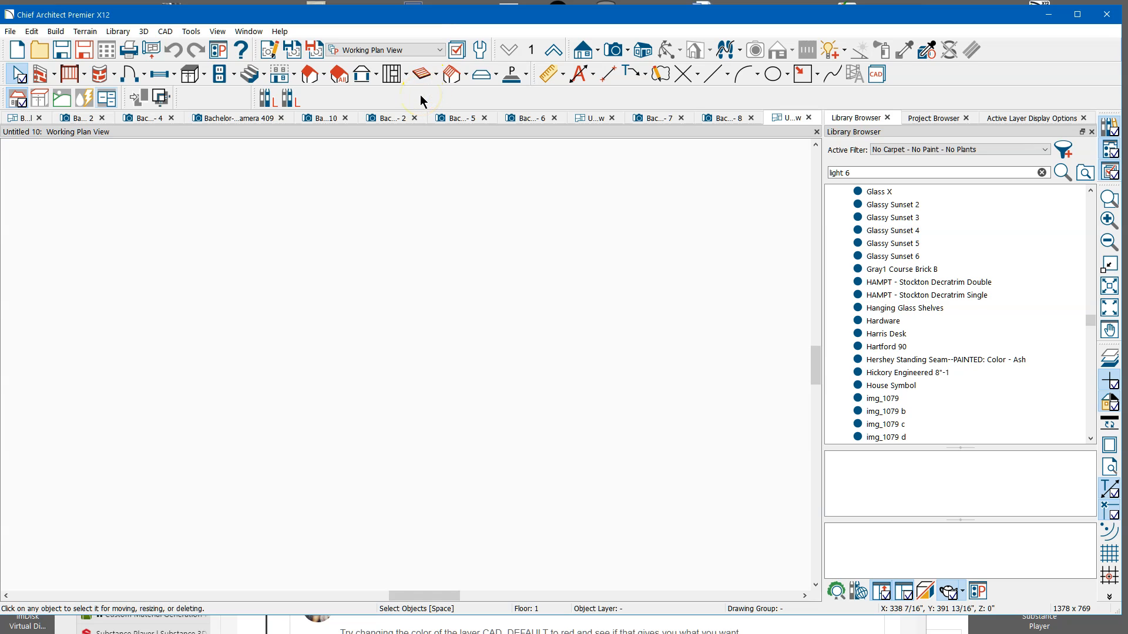
Step: Open the first unassigned Place Library Object button's specification and search the library for "wall"
{"action": "left_click", "coordinate": [283, 101]}
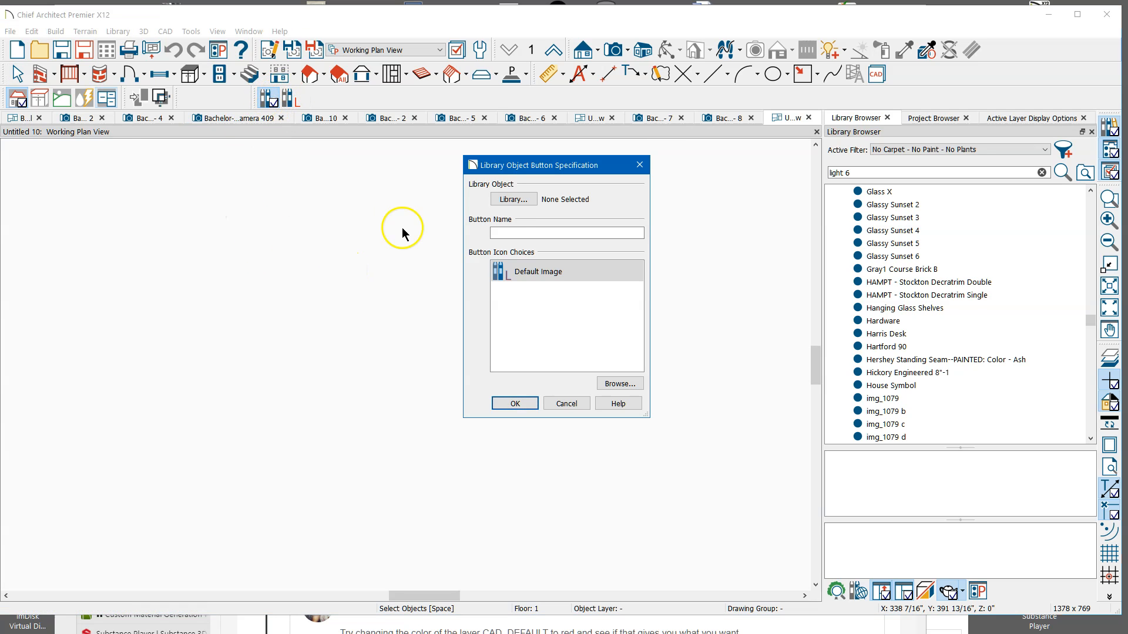
{"action": "left_click", "coordinate": [514, 199]}
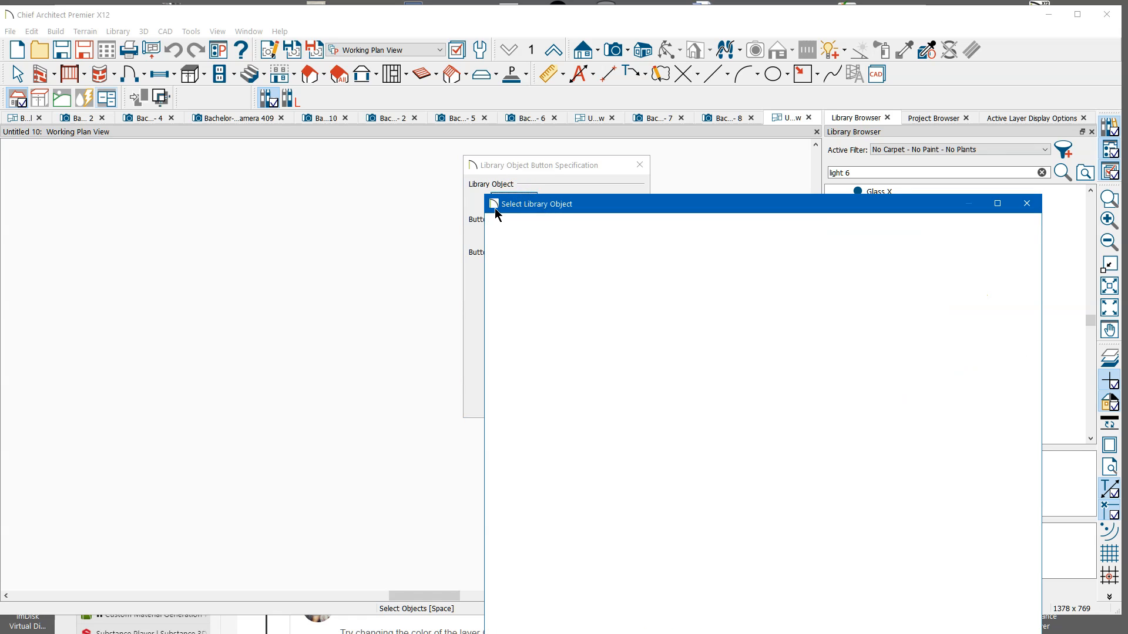
{"action": "left_click", "coordinate": [548, 243]}
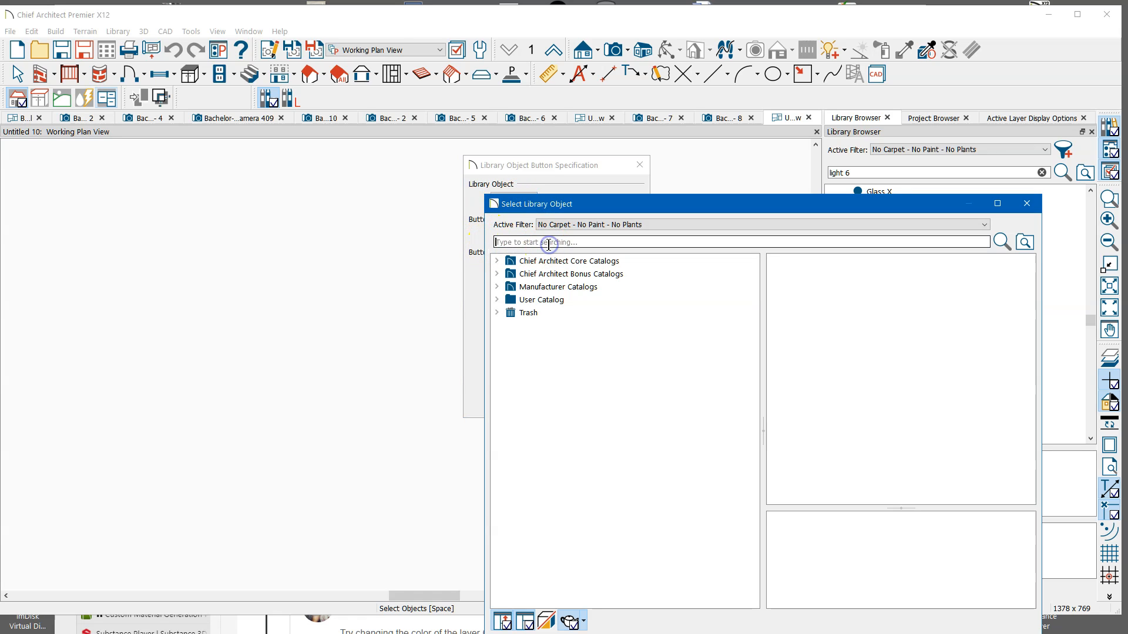
{"action": "type", "text": "wall"}
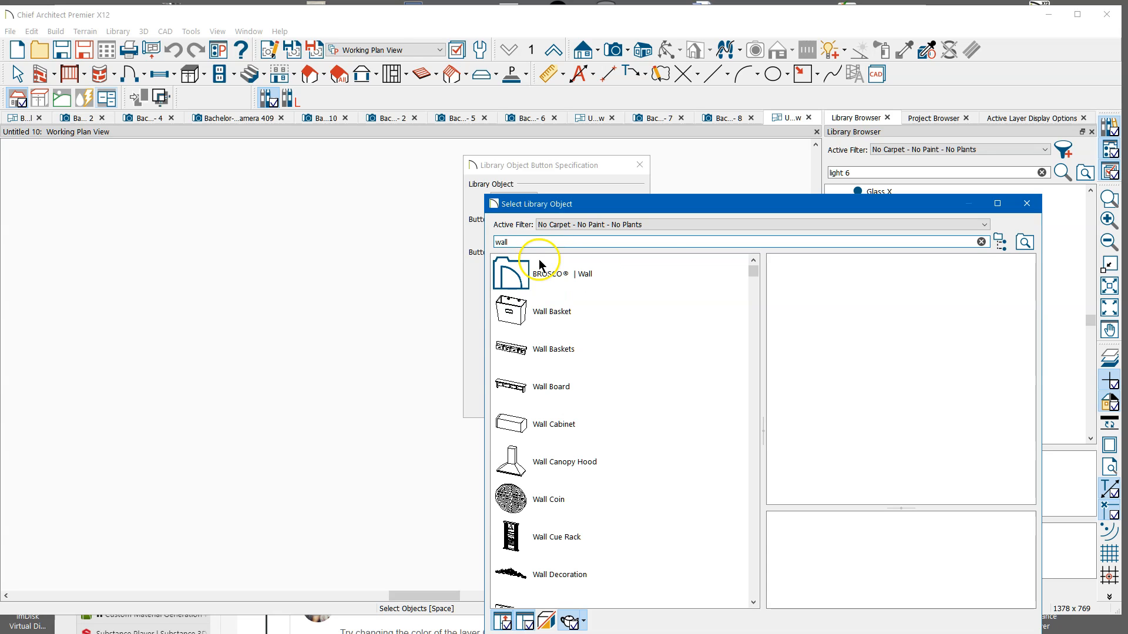
Step: Look through the "wall" search results for a wall type to assign to the button
{"action": "scroll", "coordinate": [646, 309], "scroll_direction": "down", "scroll_amount": 5}
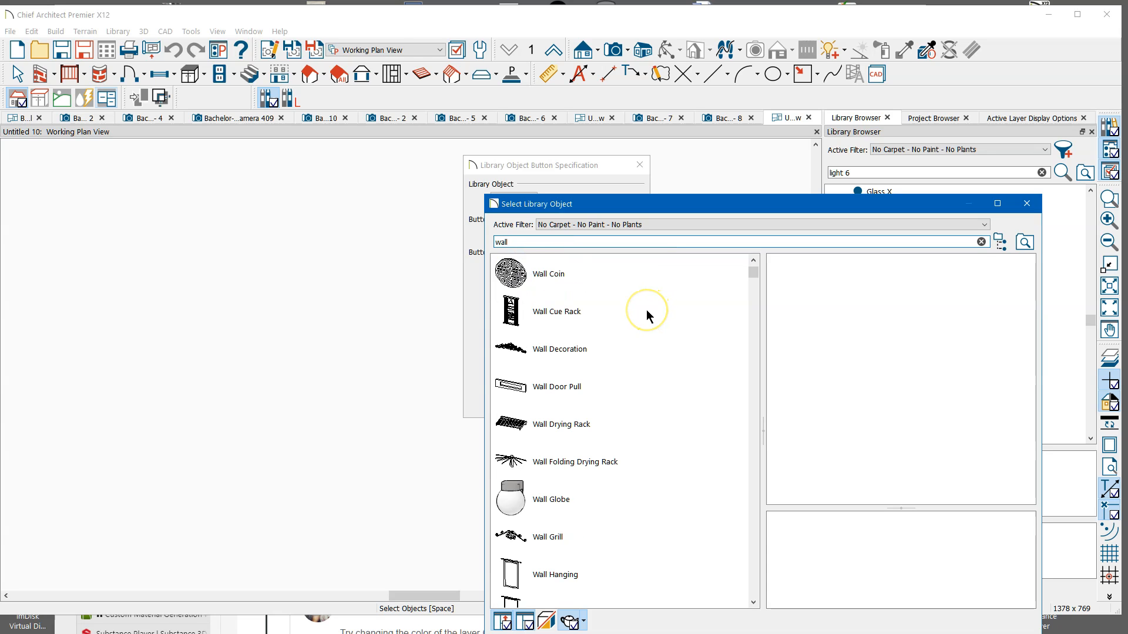
{"action": "scroll", "coordinate": [646, 309], "scroll_direction": "down", "scroll_amount": 10}
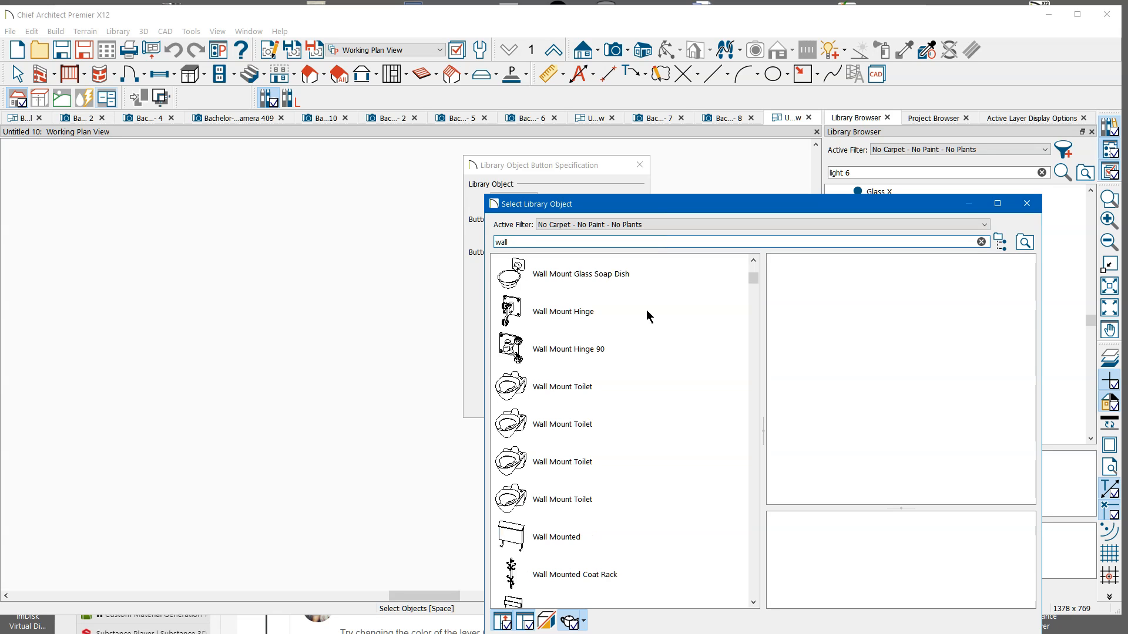
{"action": "scroll", "coordinate": [646, 309], "scroll_direction": "down", "scroll_amount": 10}
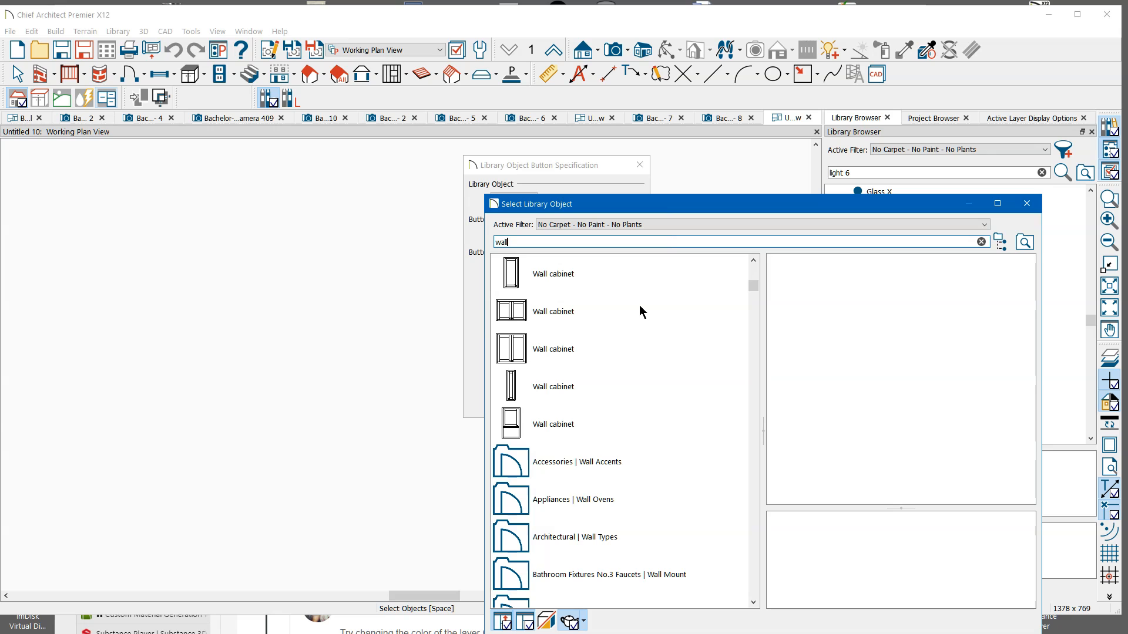
{"action": "scroll", "coordinate": [639, 311], "scroll_direction": "down", "scroll_amount": 10}
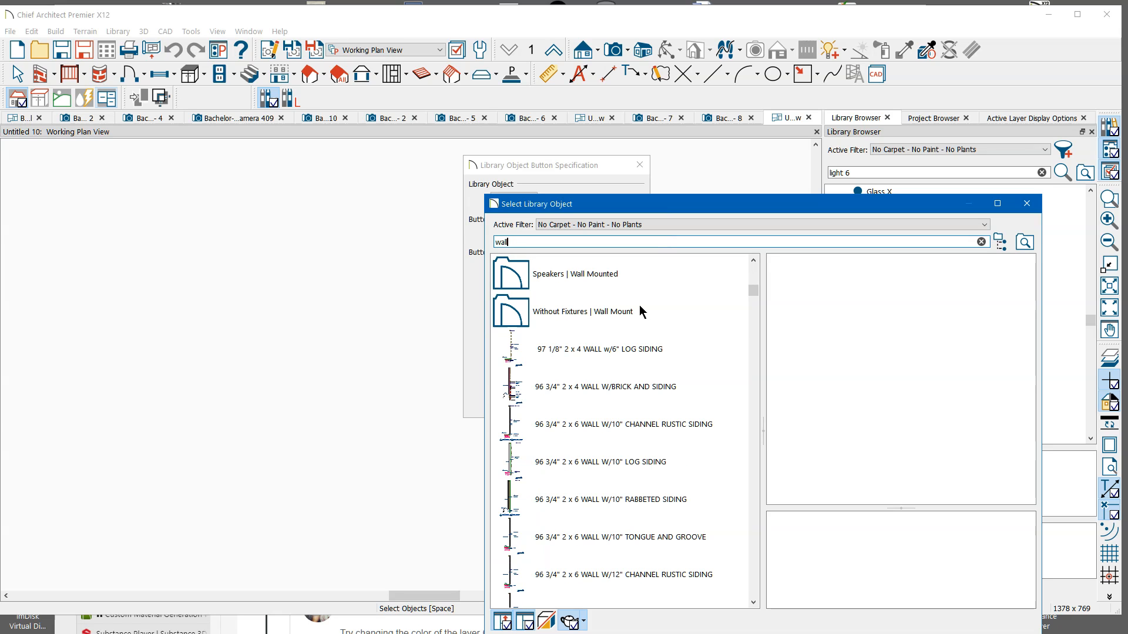
{"action": "scroll", "coordinate": [640, 306], "scroll_direction": "down", "scroll_amount": 10}
{"action": "scroll", "coordinate": [639, 311], "scroll_direction": "down", "scroll_amount": 5}
{"action": "left_click_drag", "start_coordinate": [750, 313], "coordinate": [742, 431]}
{"action": "scroll", "coordinate": [643, 364], "scroll_direction": "up", "scroll_amount": 10}
{"action": "scroll", "coordinate": [644, 365], "scroll_direction": "up", "scroll_amount": 7}
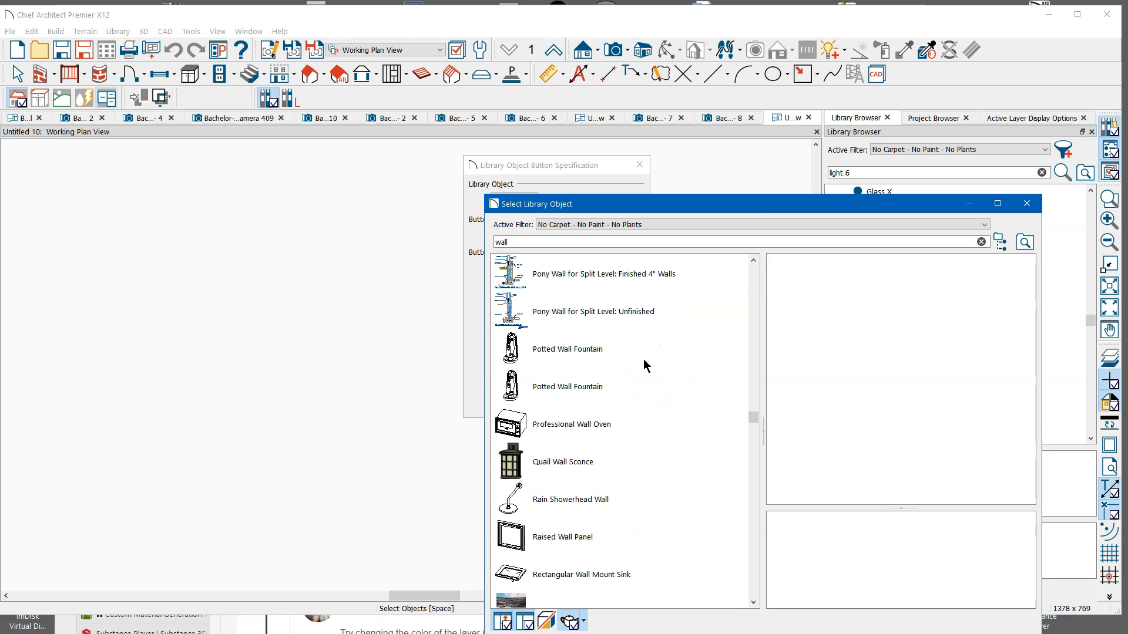
{"action": "scroll", "coordinate": [644, 360], "scroll_direction": "up", "scroll_amount": 1}
{"action": "scroll", "coordinate": [644, 361], "scroll_direction": "up", "scroll_amount": 4}
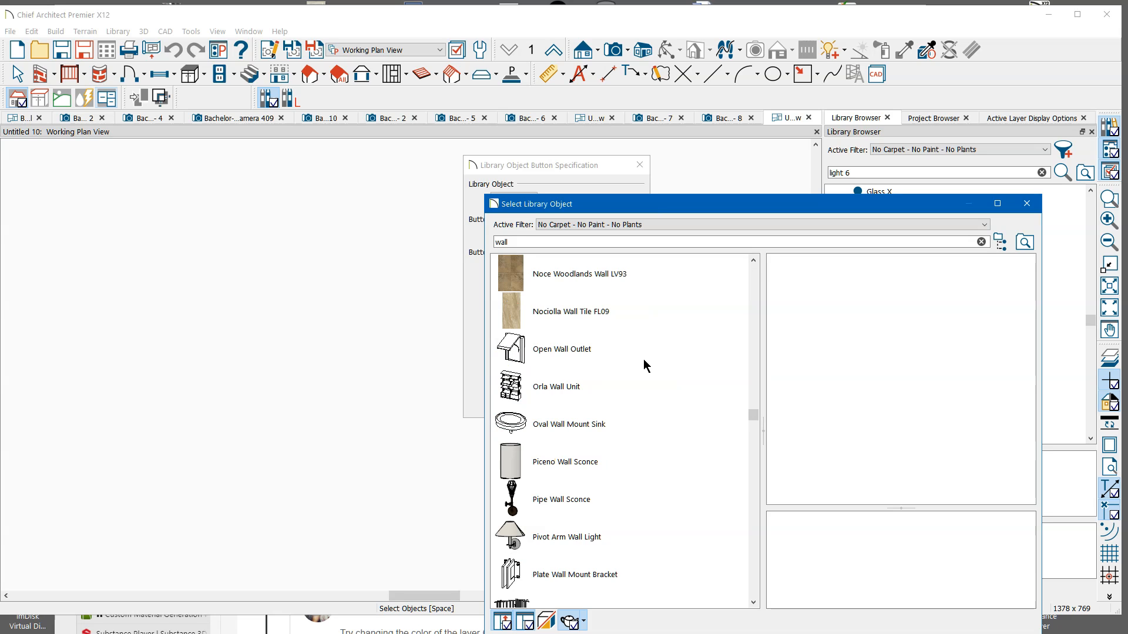
{"action": "scroll", "coordinate": [643, 365], "scroll_direction": "up", "scroll_amount": 5}
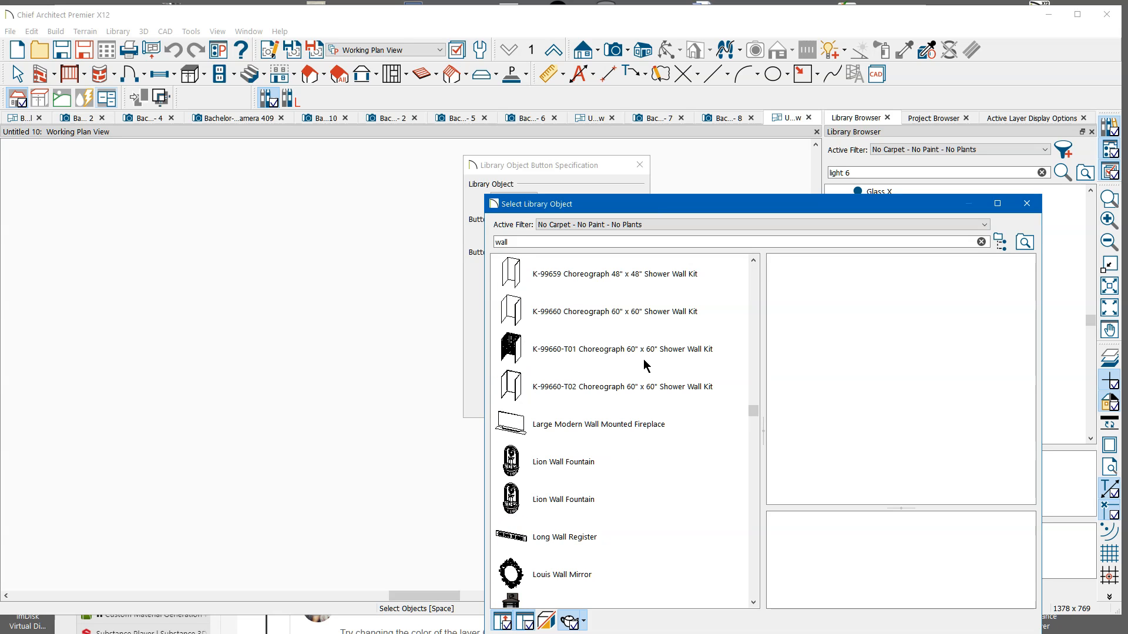
{"action": "scroll", "coordinate": [643, 361], "scroll_direction": "up", "scroll_amount": 5}
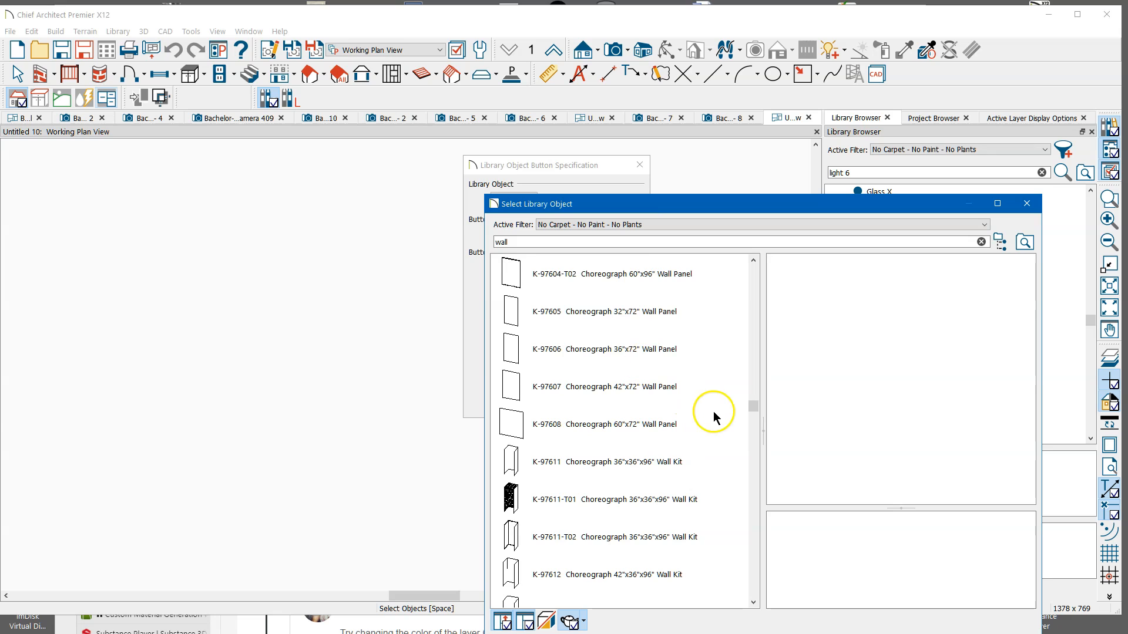
Step: Assign Wall, 16" Concrete Stem Wall to the first library object button with the Automatic 2 icon
{"action": "left_click_drag", "start_coordinate": [749, 410], "coordinate": [759, 432]}
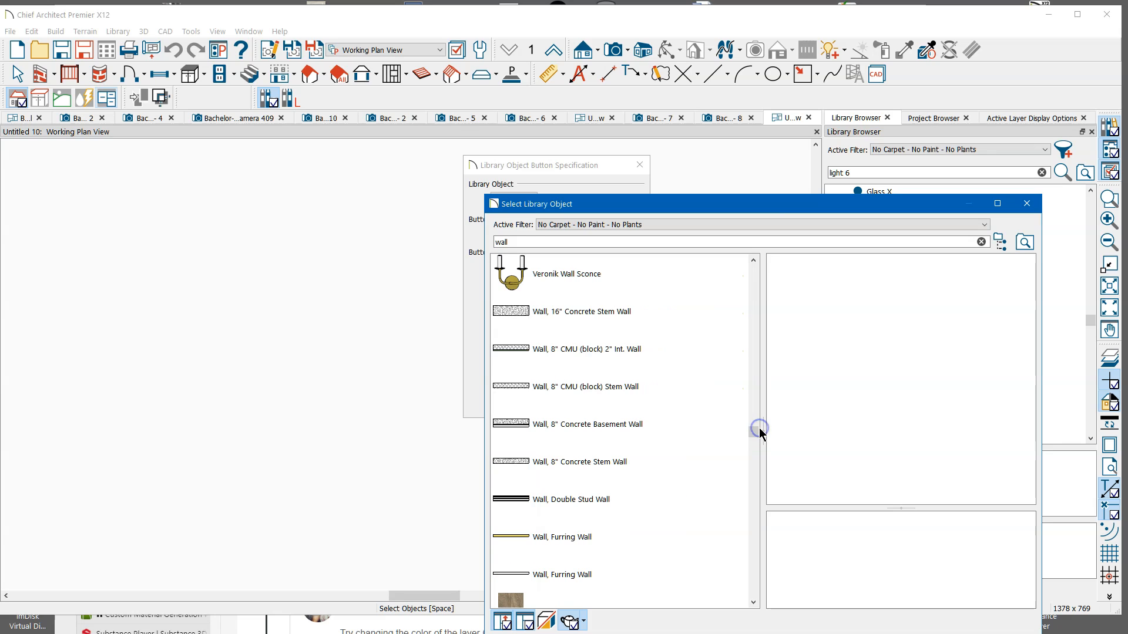
{"action": "left_click", "coordinate": [521, 316]}
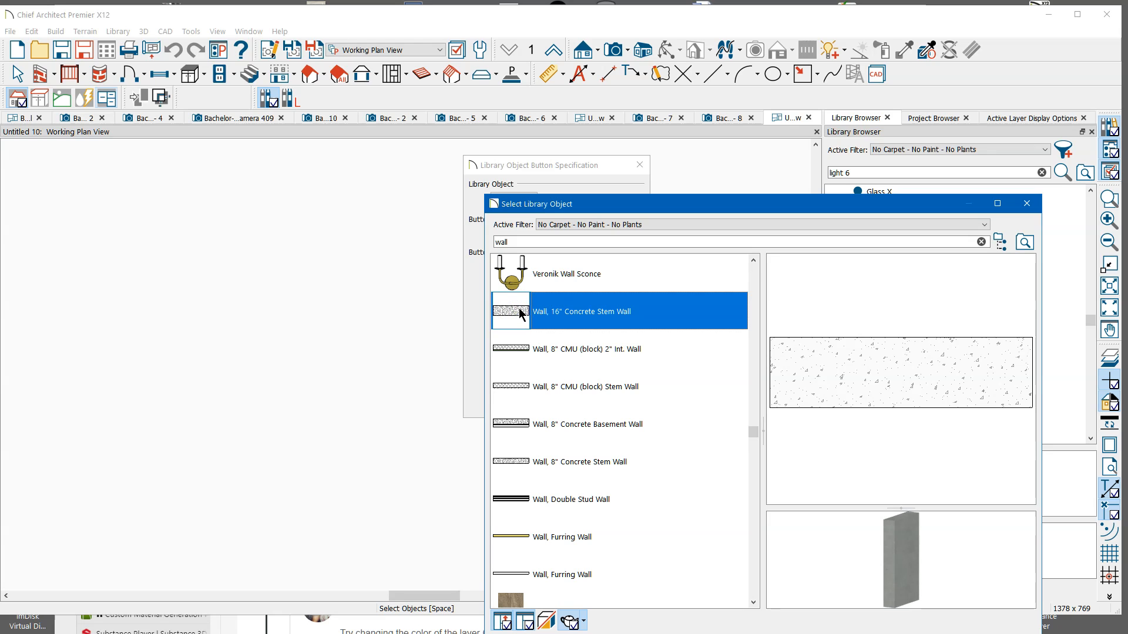
{"action": "left_click", "coordinate": [833, 364]}
{"action": "left_click_drag", "start_coordinate": [800, 205], "coordinate": [777, 131]}
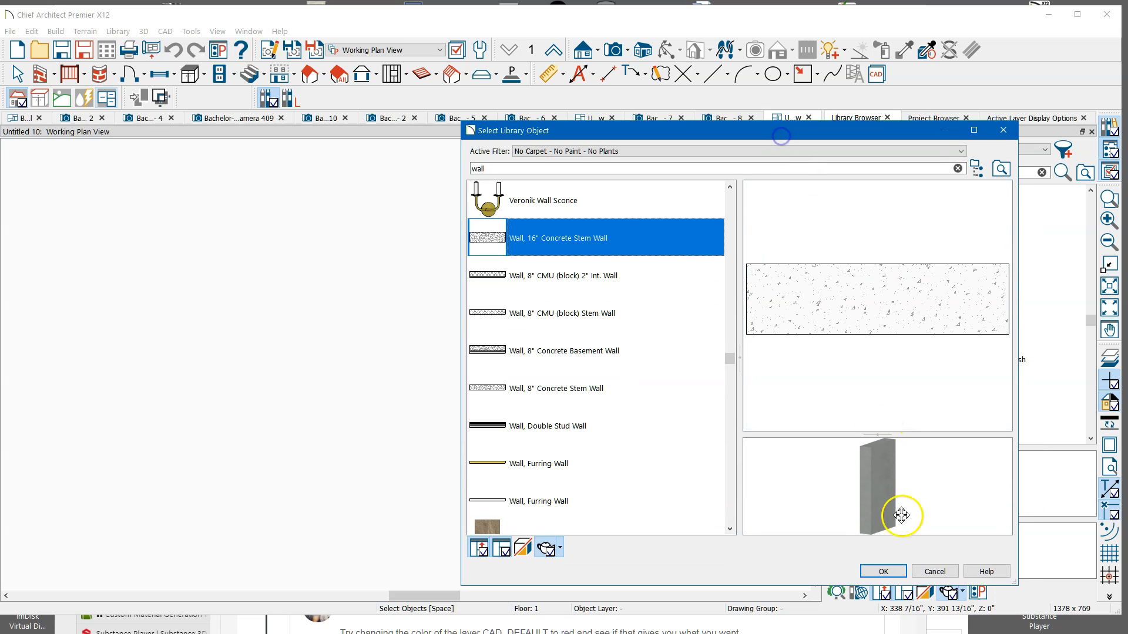
{"action": "left_click", "coordinate": [887, 571]}
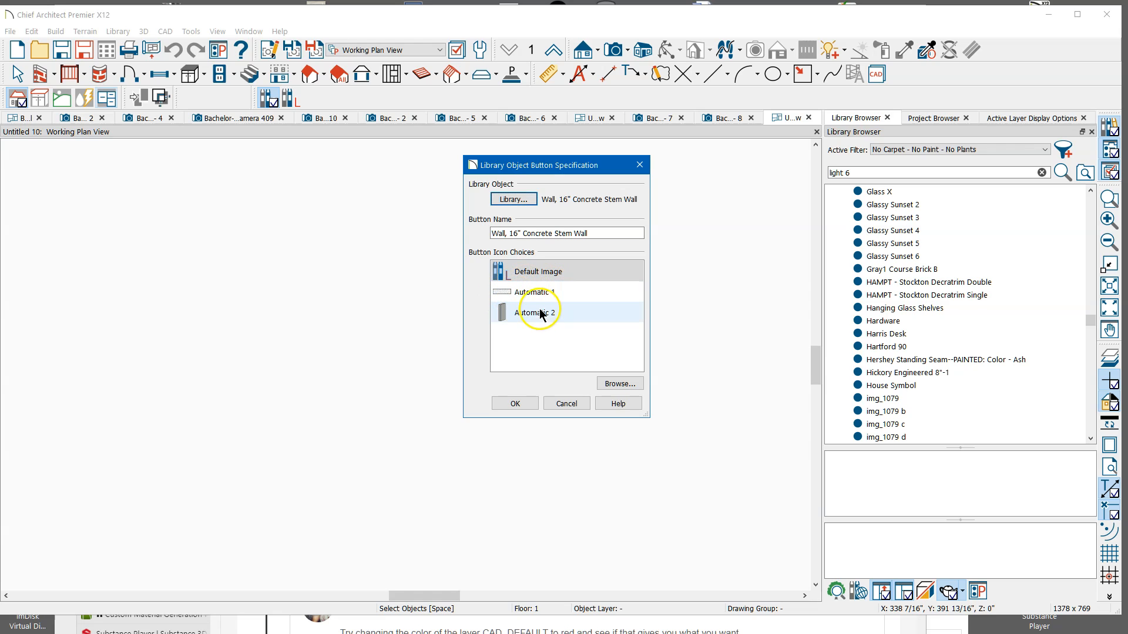
{"action": "left_click", "coordinate": [522, 311]}
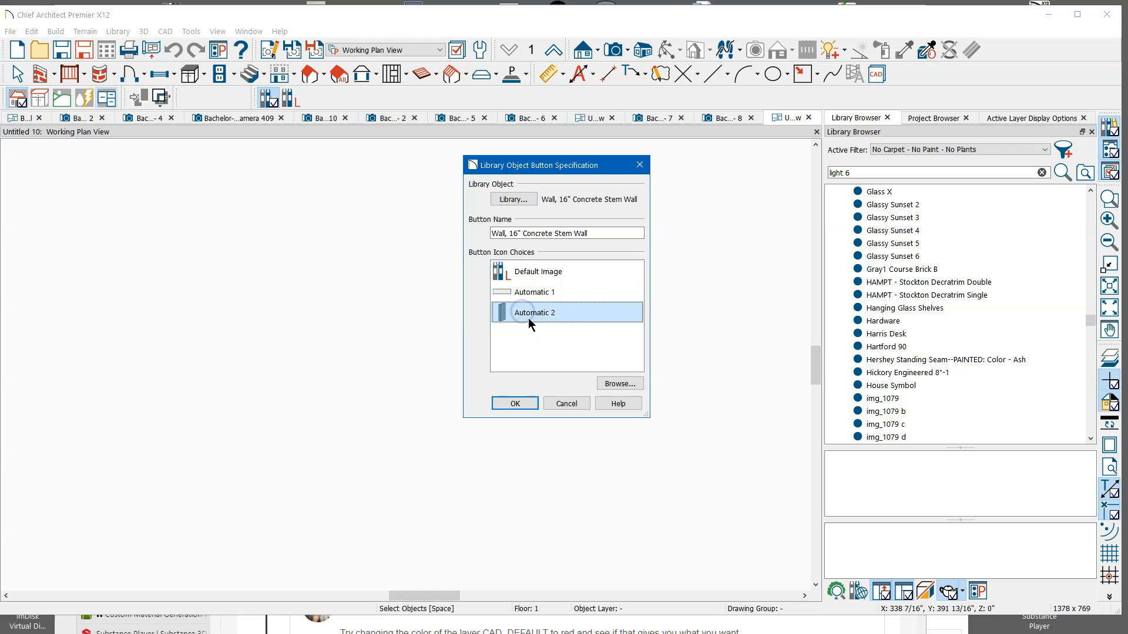
{"action": "left_click", "coordinate": [515, 403]}
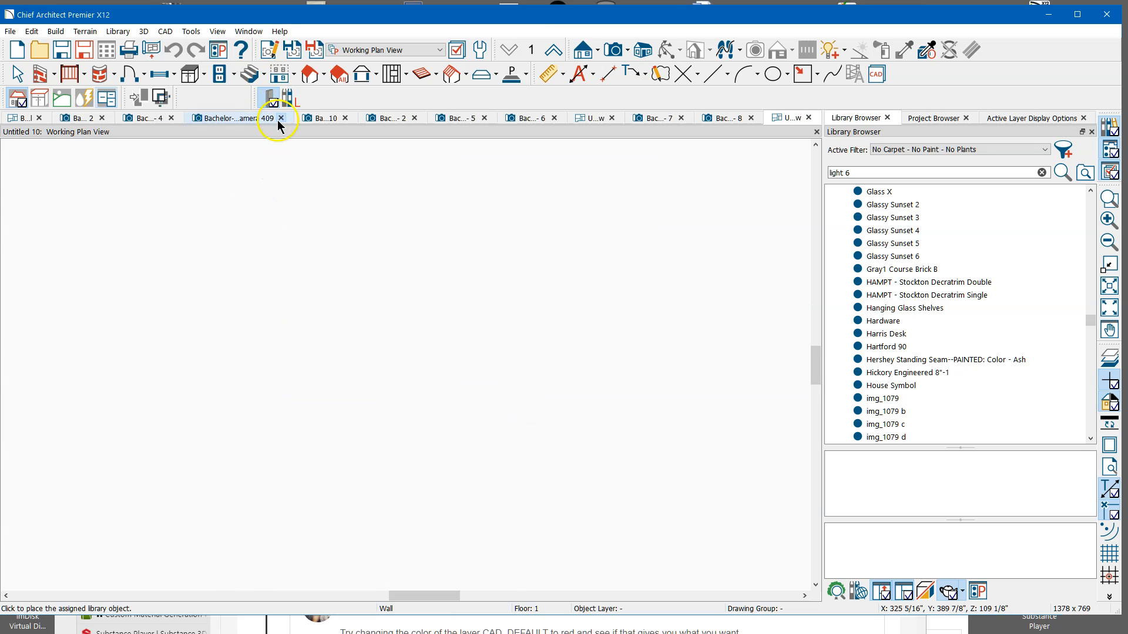
Step: Assign Wall, Siding-6 Exterior Insulation from the User Catalog to the second library object button with the Automatic 2 icon
{"action": "double_click", "coordinate": [292, 97]}
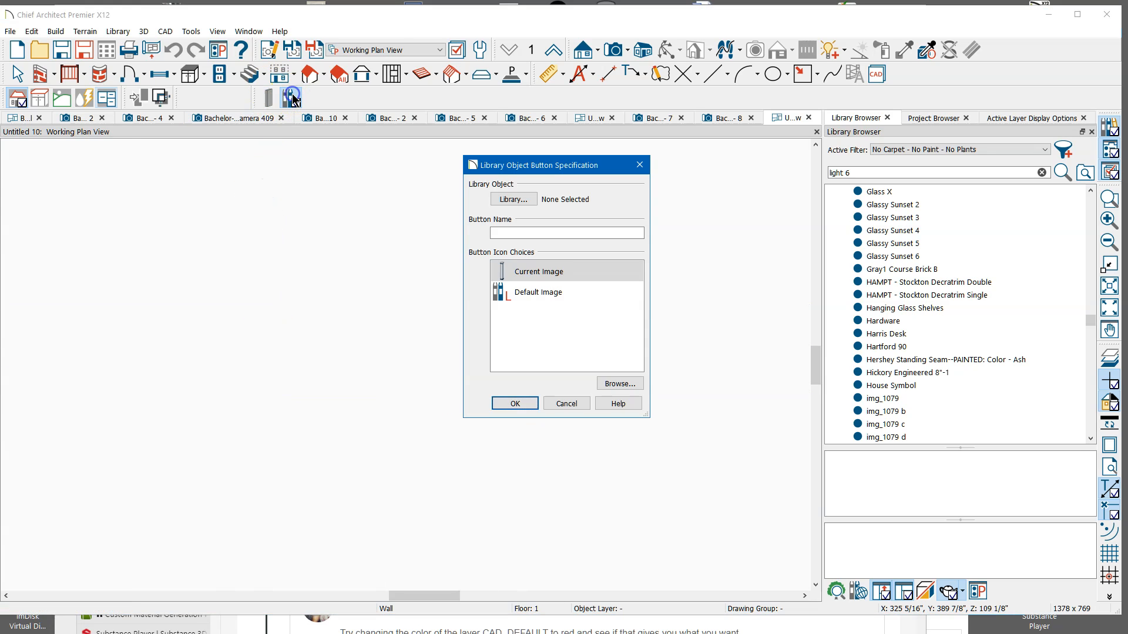
{"action": "left_click", "coordinate": [516, 202]}
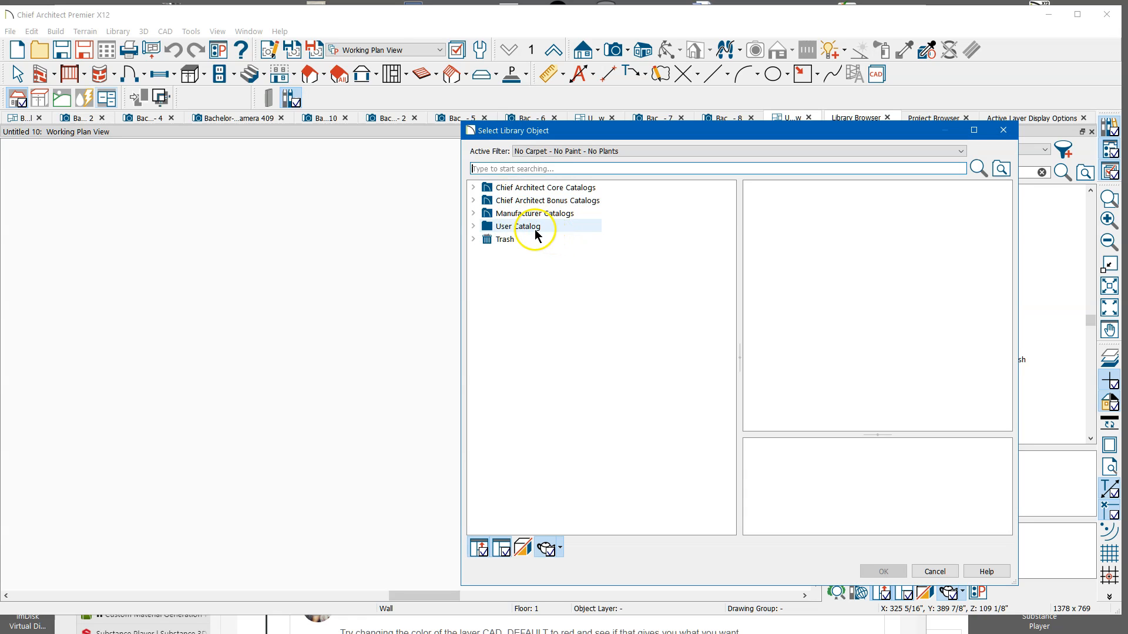
{"action": "left_click", "coordinate": [534, 229]}
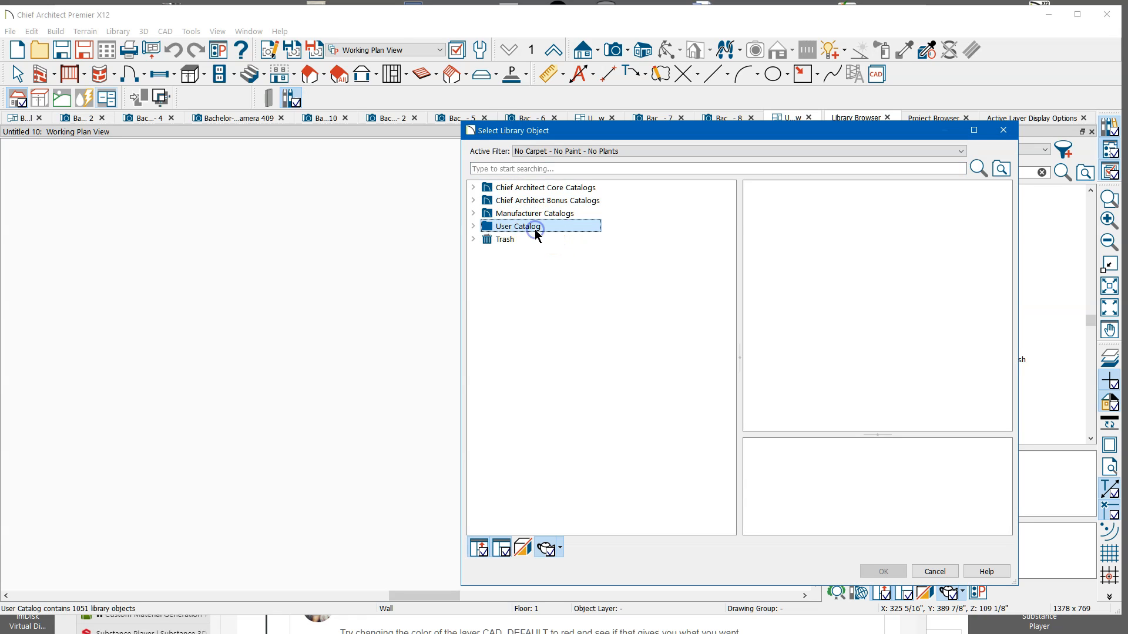
{"action": "double_click", "coordinate": [535, 229]}
{"action": "left_click_drag", "start_coordinate": [732, 199], "coordinate": [737, 505]}
{"action": "scroll", "coordinate": [648, 452], "scroll_direction": "down", "scroll_amount": 2}
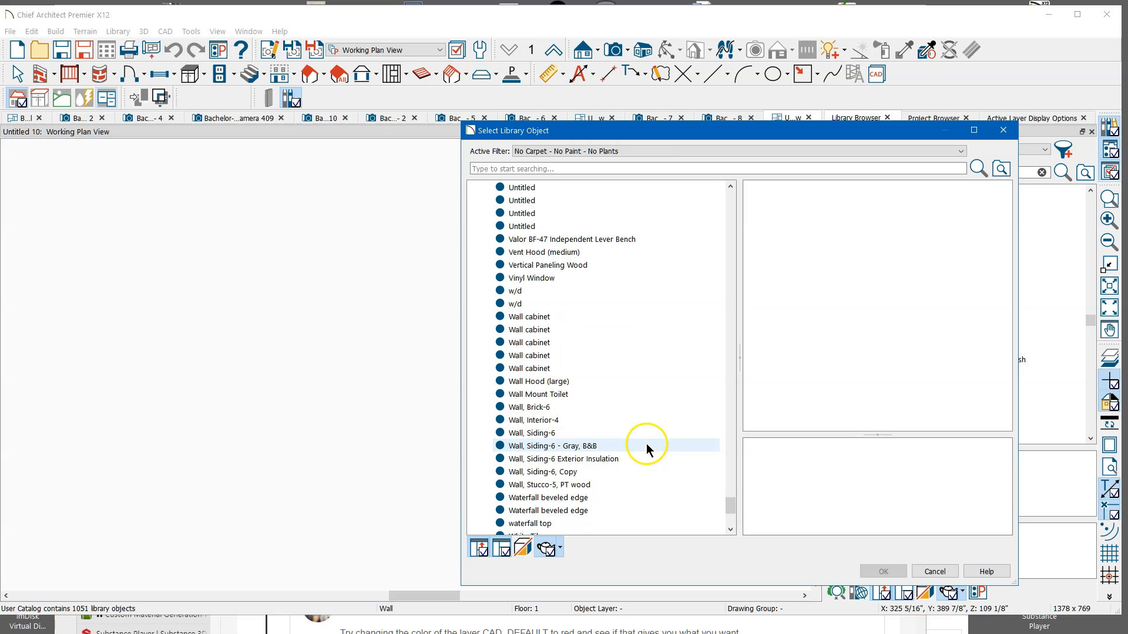
{"action": "left_click", "coordinate": [620, 458]}
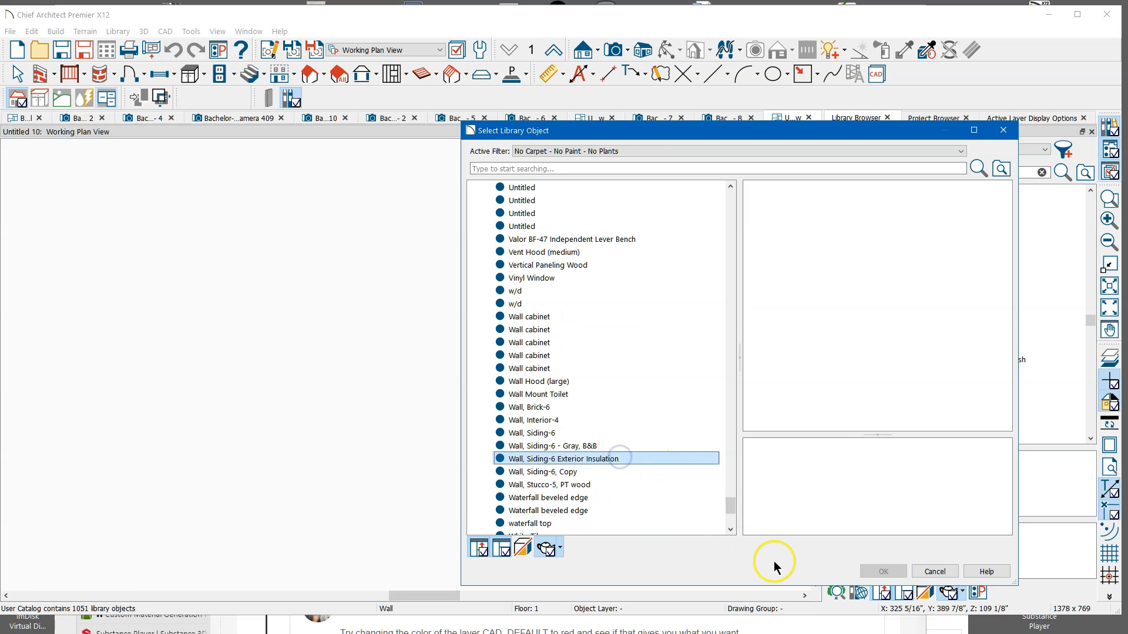
{"action": "left_click", "coordinate": [884, 572]}
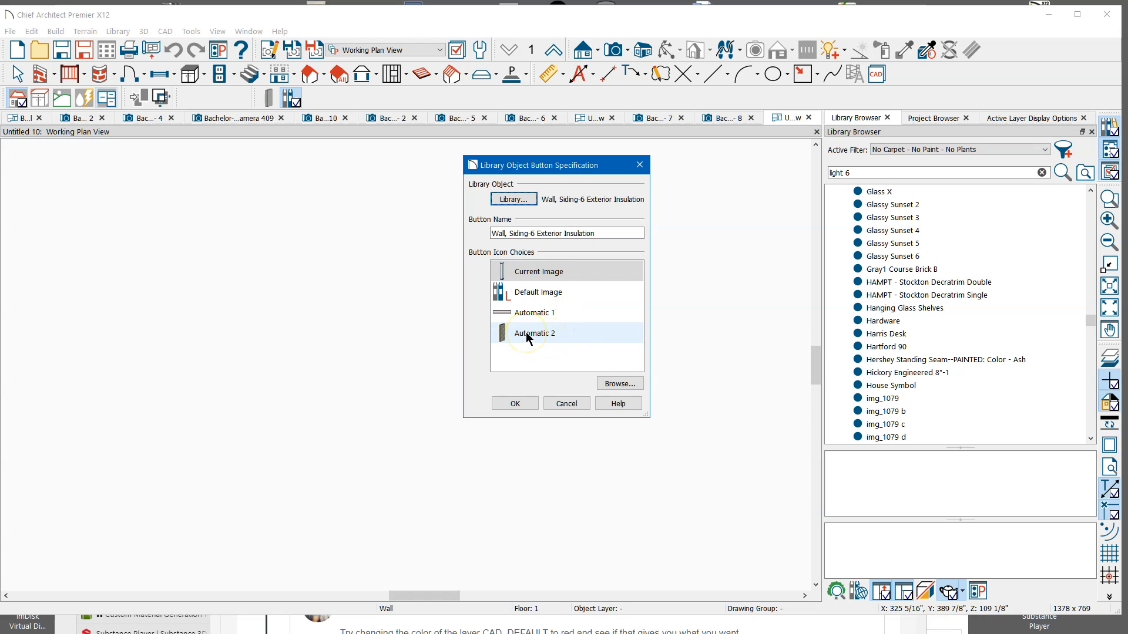
{"action": "left_click", "coordinate": [527, 332]}
{"action": "left_click", "coordinate": [516, 404]}
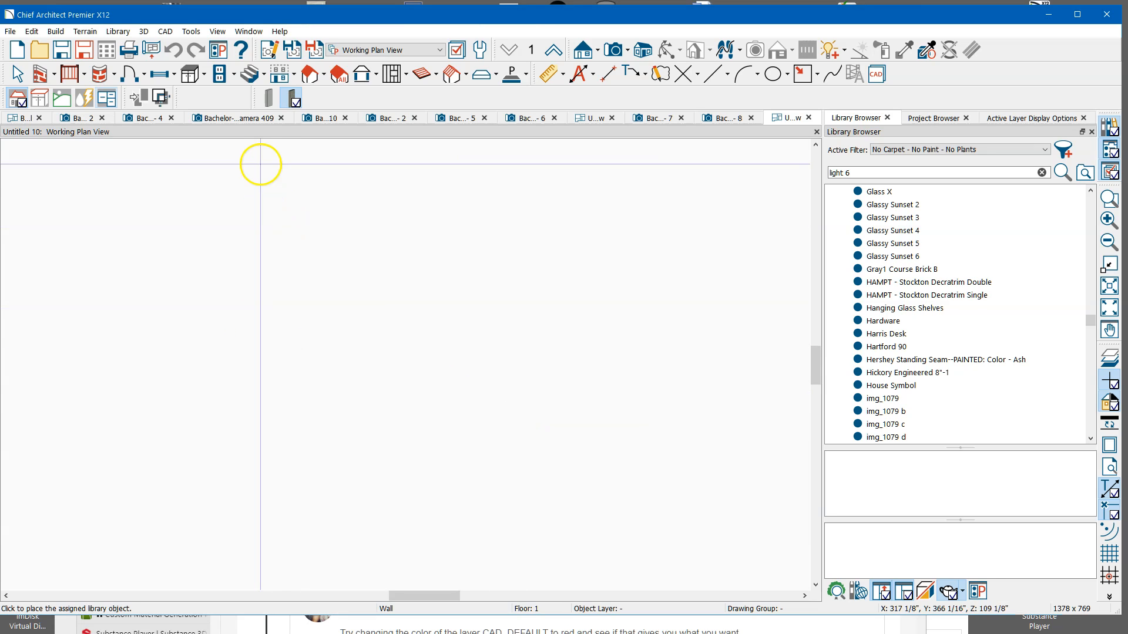
Step: Draw a closed rectangular room, about 14'-2" in the vertical direction, using the Wall, Siding-6 Exterior Insulation button
{"action": "left_click", "coordinate": [296, 97]}
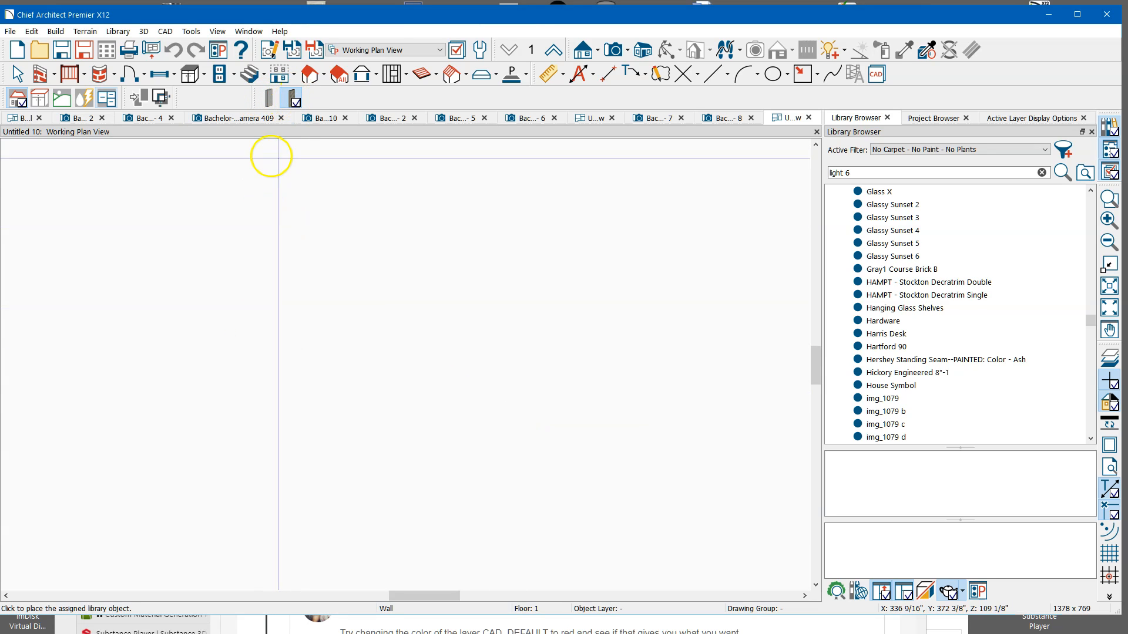
{"action": "left_click", "coordinate": [292, 98]}
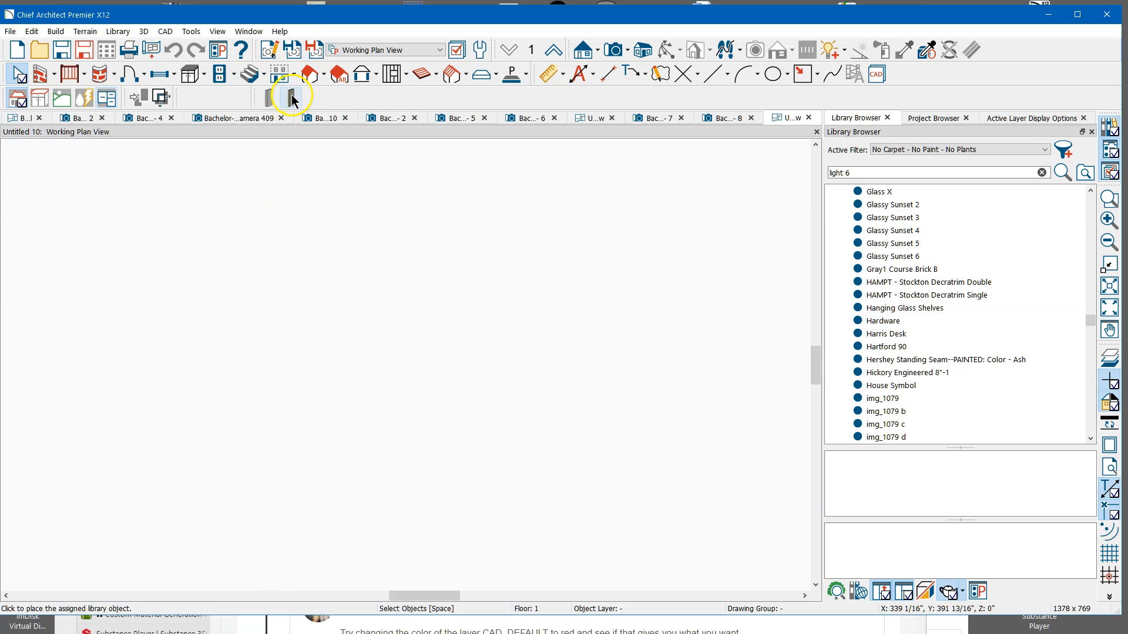
{"action": "left_click_drag", "start_coordinate": [370, 224], "coordinate": [371, 387]}
{"action": "left_click_drag", "start_coordinate": [371, 386], "coordinate": [372, 227]}
{"action": "key", "text": "space"}
Step: Draw a short horizontal wall beside the rectangular room with the 16" Concrete Stem Wall button
{"action": "left_click", "coordinate": [269, 97]}
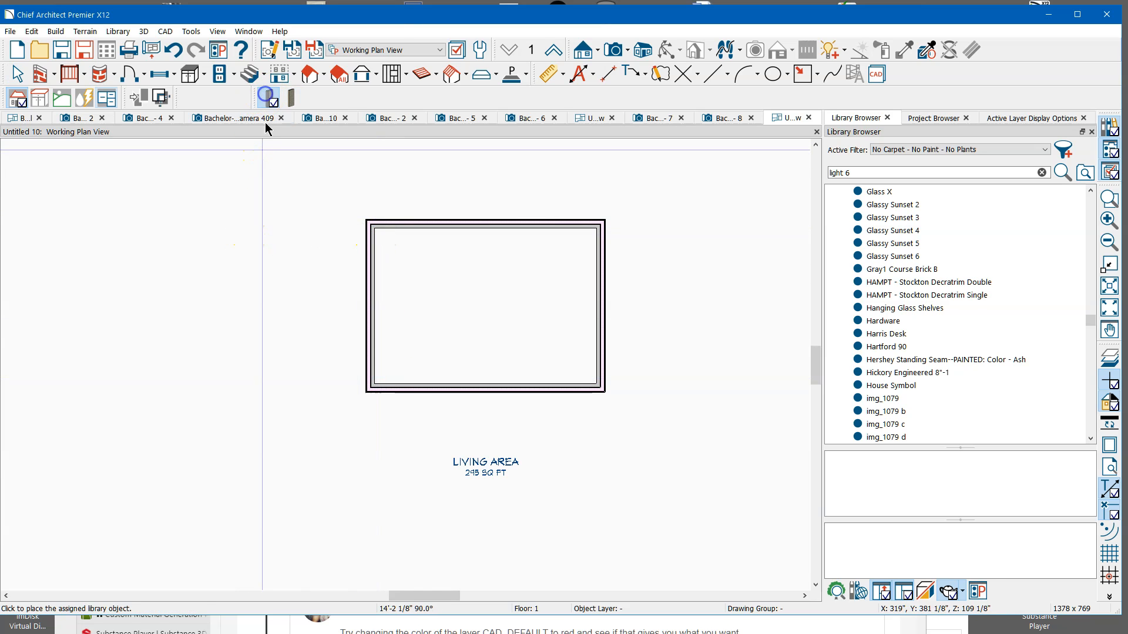
{"action": "left_click", "coordinate": [177, 228]}
{"action": "left_click", "coordinate": [275, 233]}
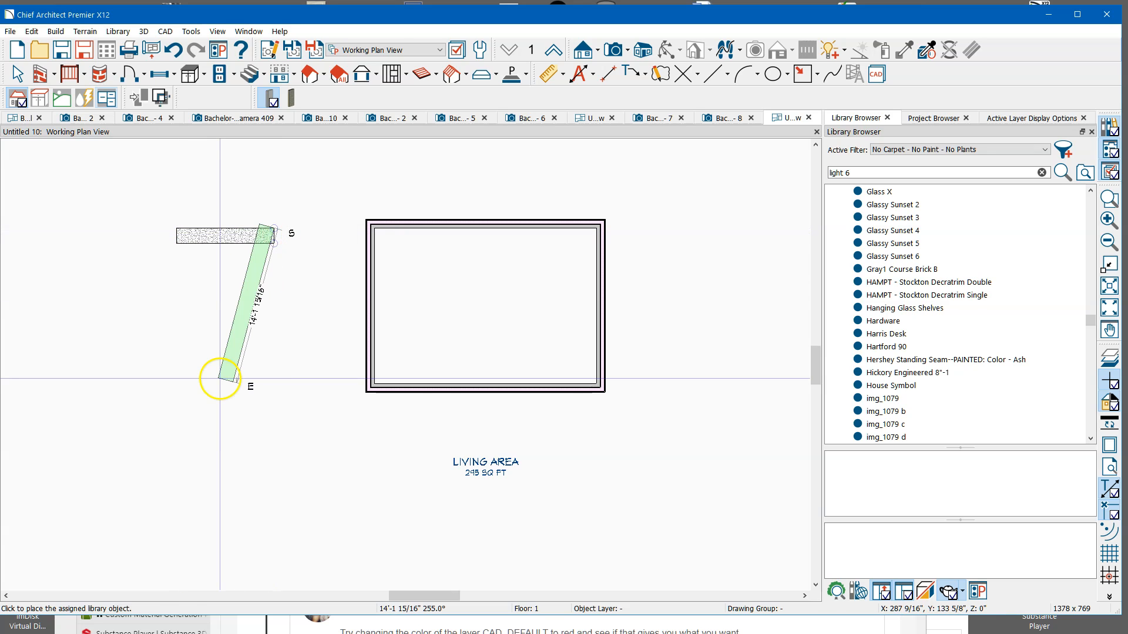
{"action": "key", "text": "space"}
Step: Draw a vertical Siding-6 Exterior Insulation wall about 13'-11" long, downward from the concrete wall's end nearest the room
{"action": "left_click", "coordinate": [291, 97]}
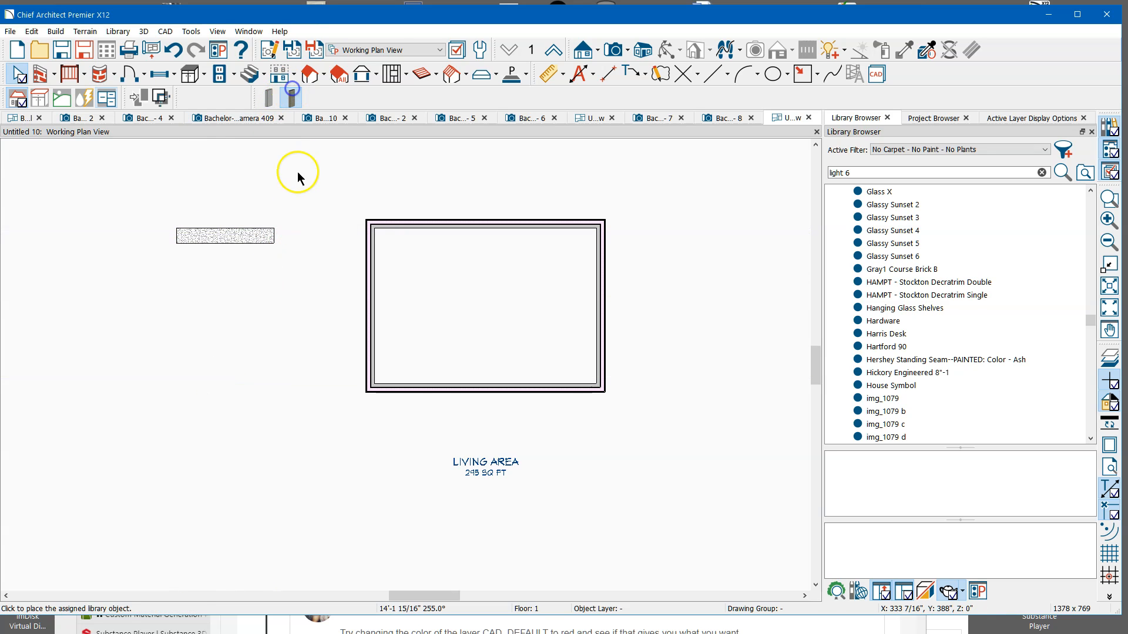
{"action": "left_click", "coordinate": [274, 234]}
{"action": "left_click", "coordinate": [276, 391]}
{"action": "key", "text": "space"}
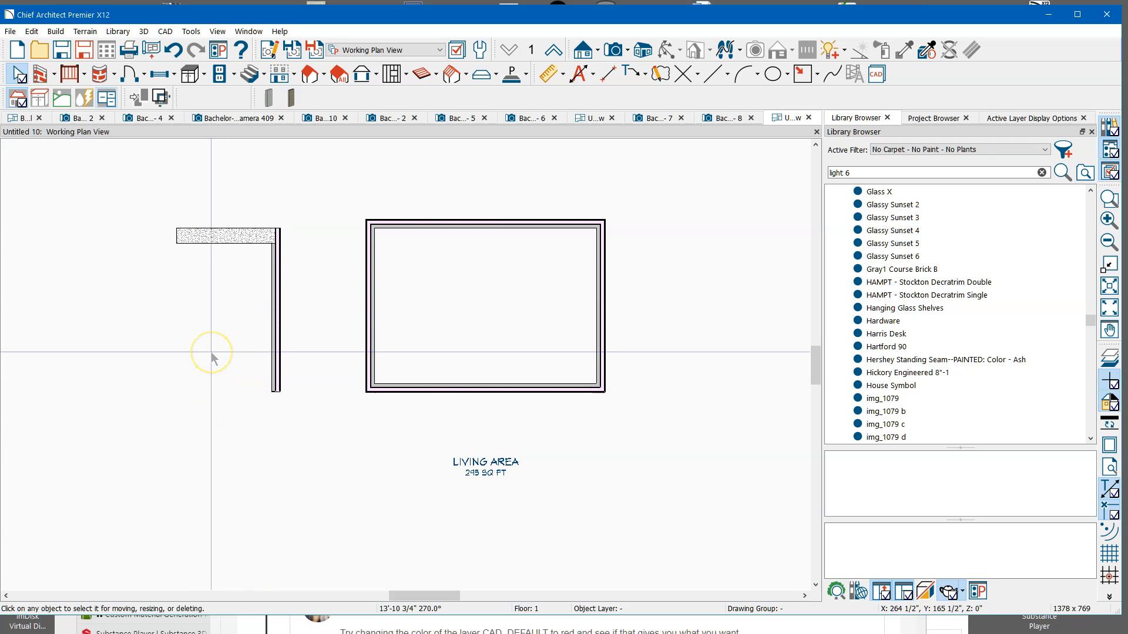